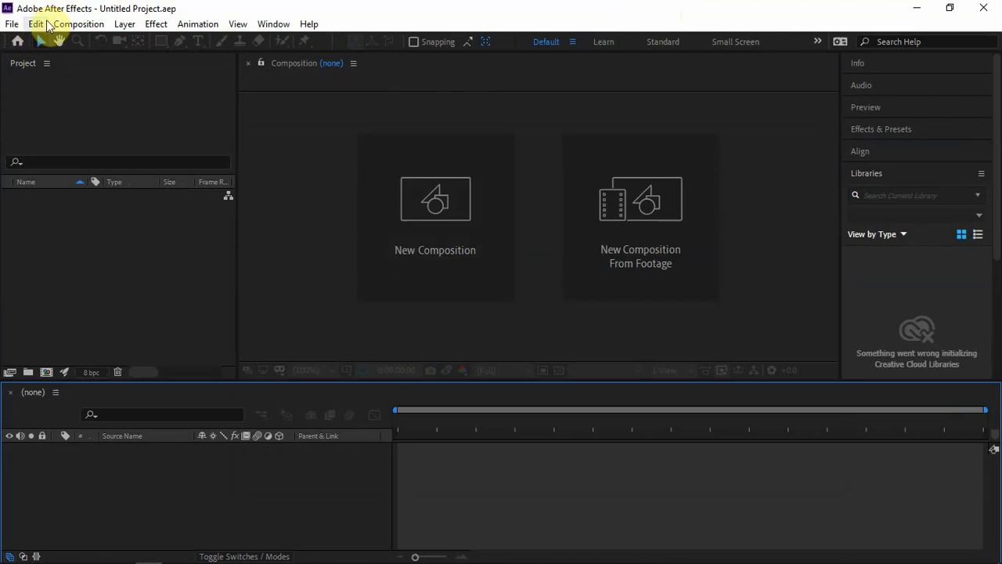
# Step: Open the NEW GOES image folder in File Explorer to view the satellite frames, then put it away
pyautogui.moveTo(147, 558)
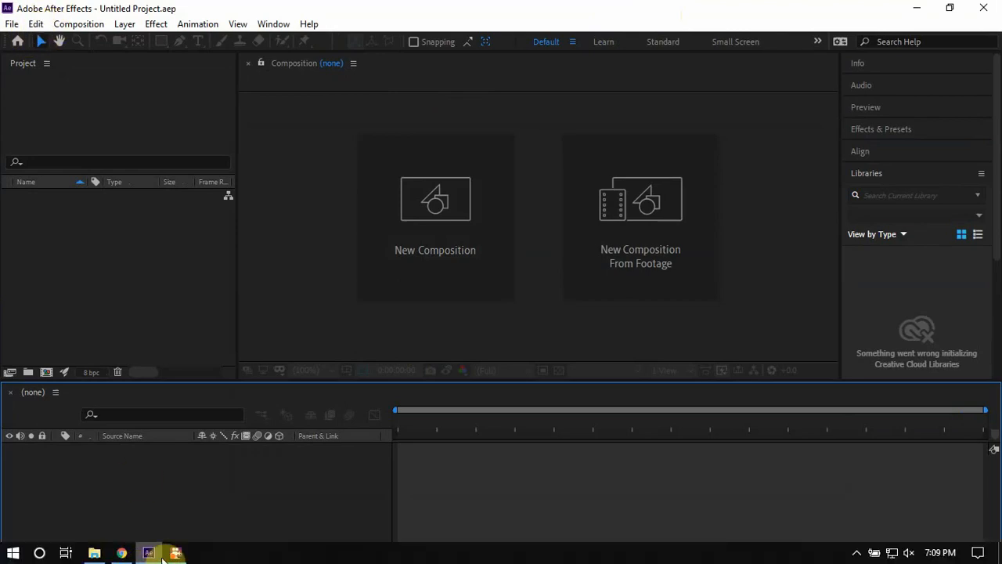
pyautogui.moveTo(177, 552)
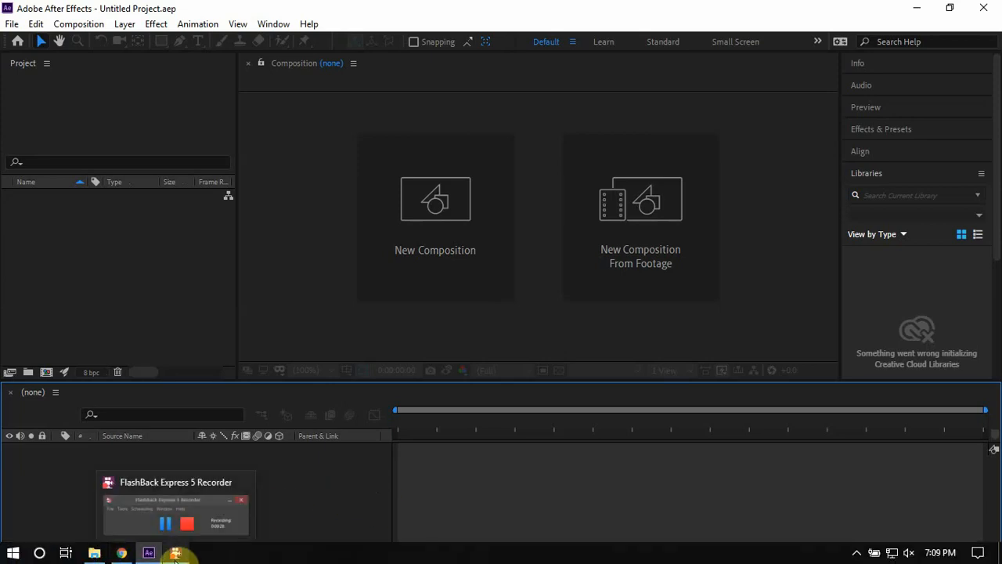
pyautogui.click(94, 553)
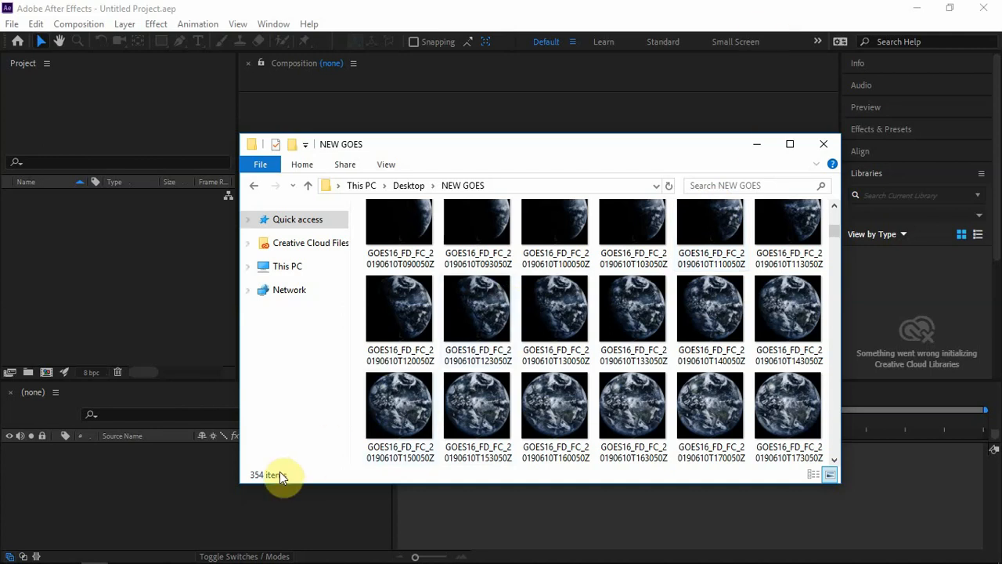
pyautogui.click(751, 19)
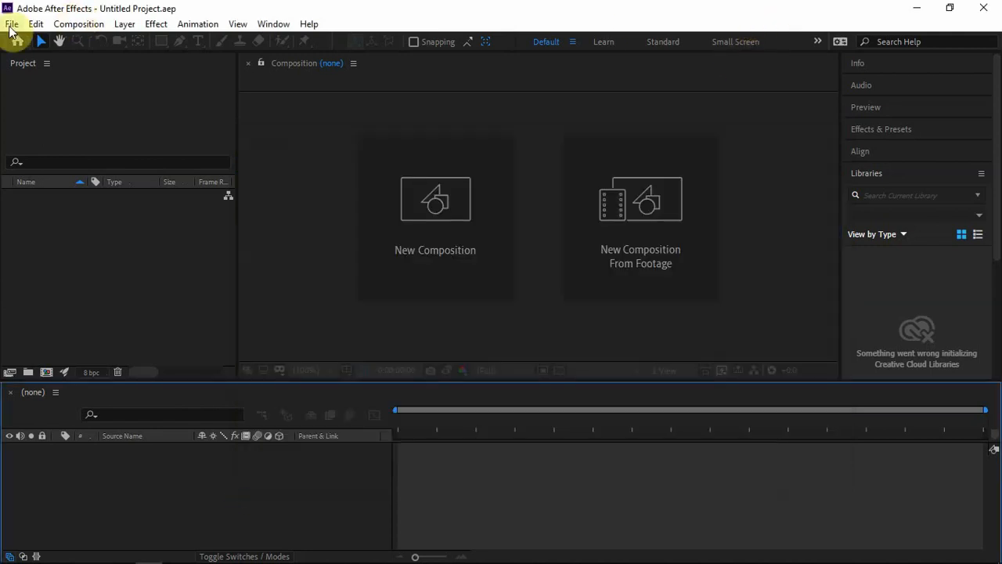
# Step: Import the first NEW GOES JPEG as an ImporterJPEG Sequence with Force alphabetical order enabled
pyautogui.click(12, 24)
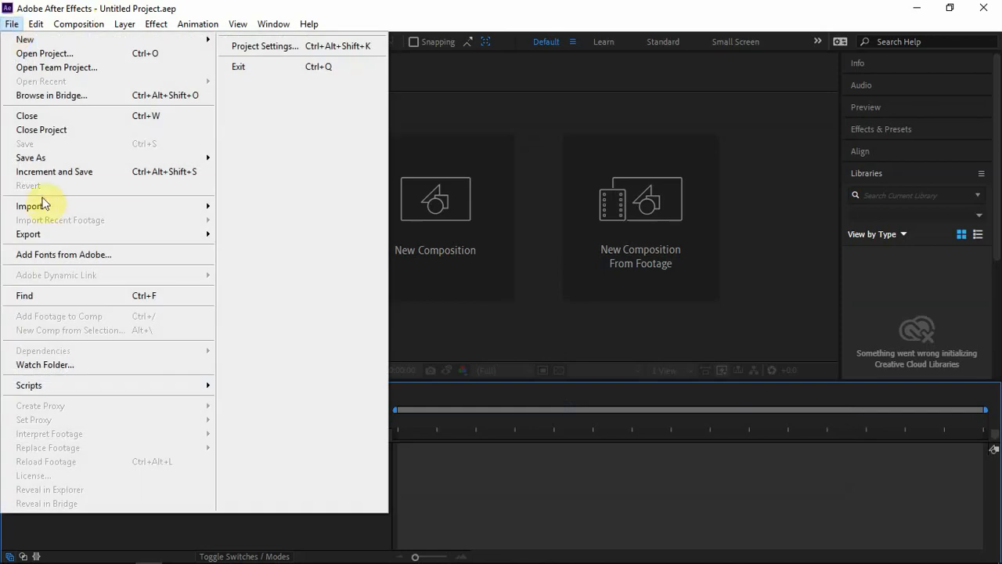
pyautogui.moveTo(43, 208)
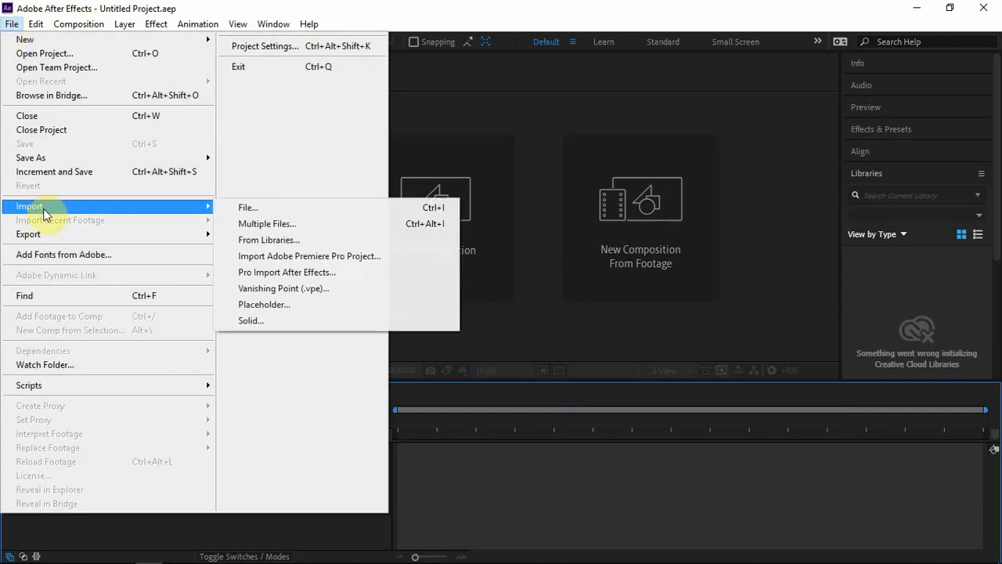
pyautogui.click(260, 214)
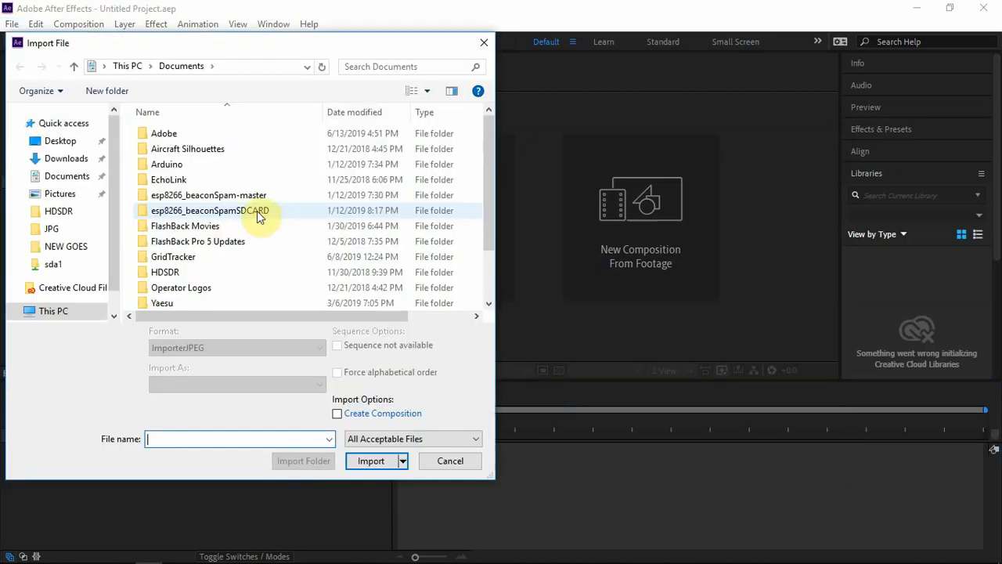
pyautogui.click(56, 246)
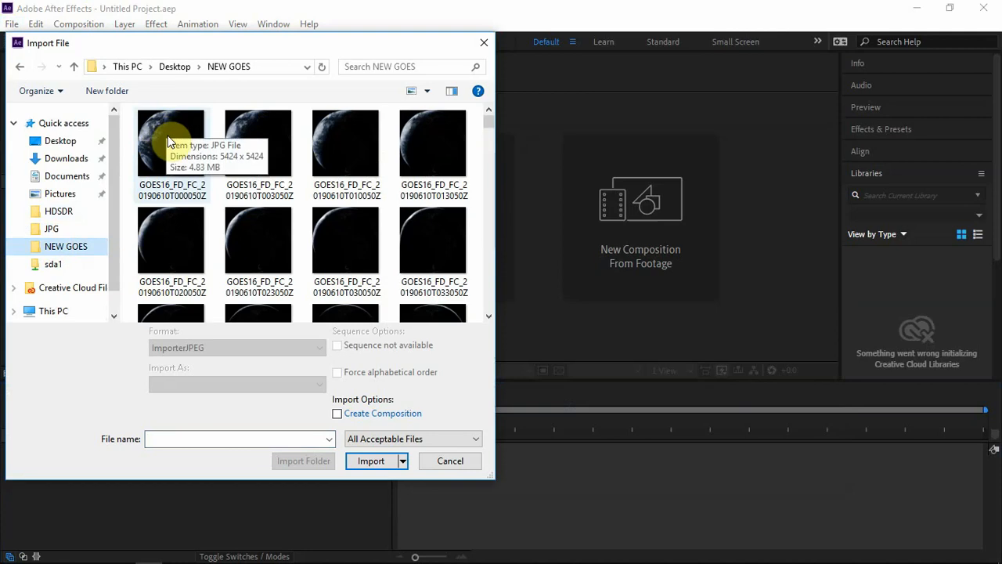
pyautogui.click(168, 140)
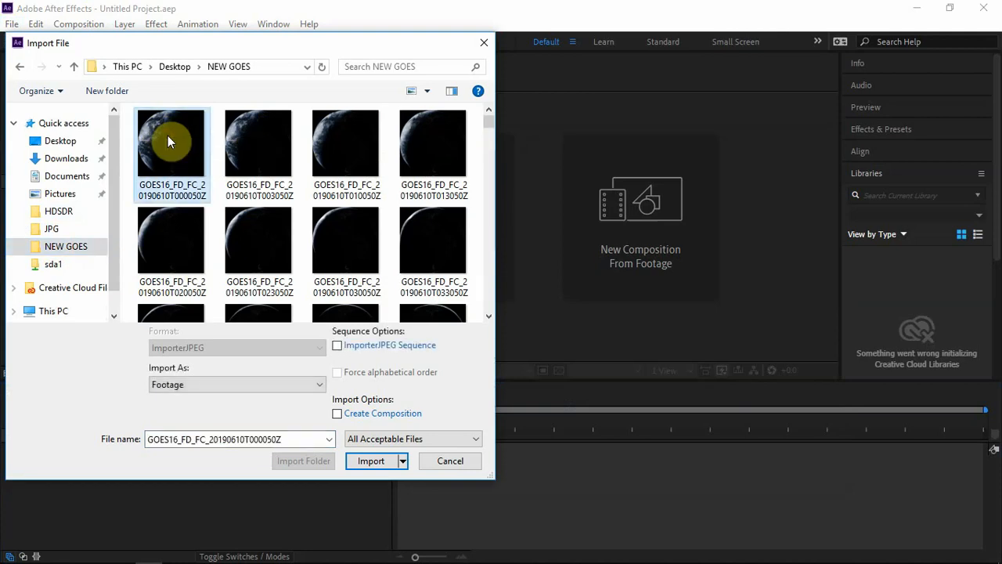
pyautogui.click(337, 345)
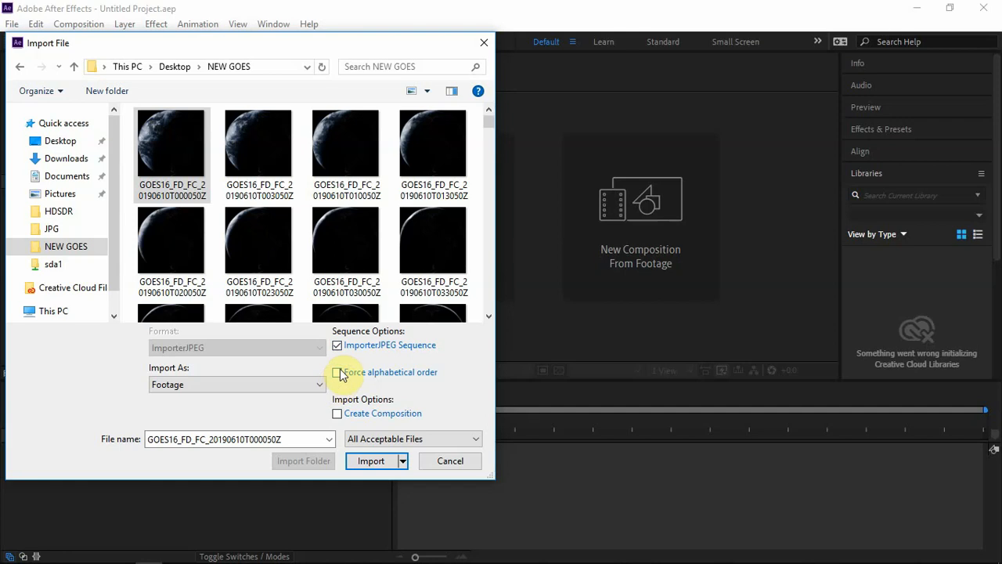
pyautogui.click(337, 372)
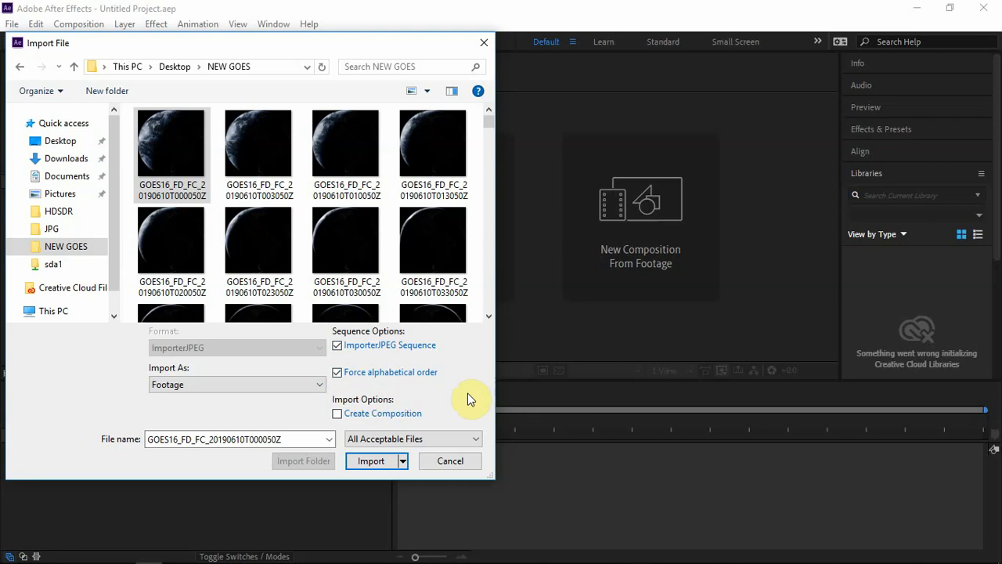
pyautogui.click(362, 465)
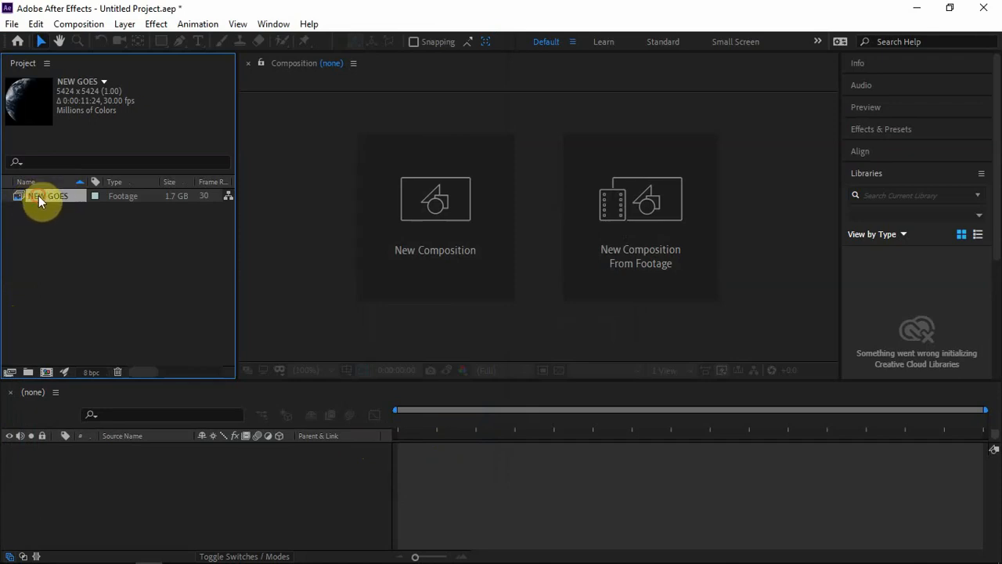
# Step: Create a composition from the NEW GOES footage and set it to 780 × 780 px with a red background
pyautogui.moveTo(38, 196); pyautogui.dragTo(44, 372)
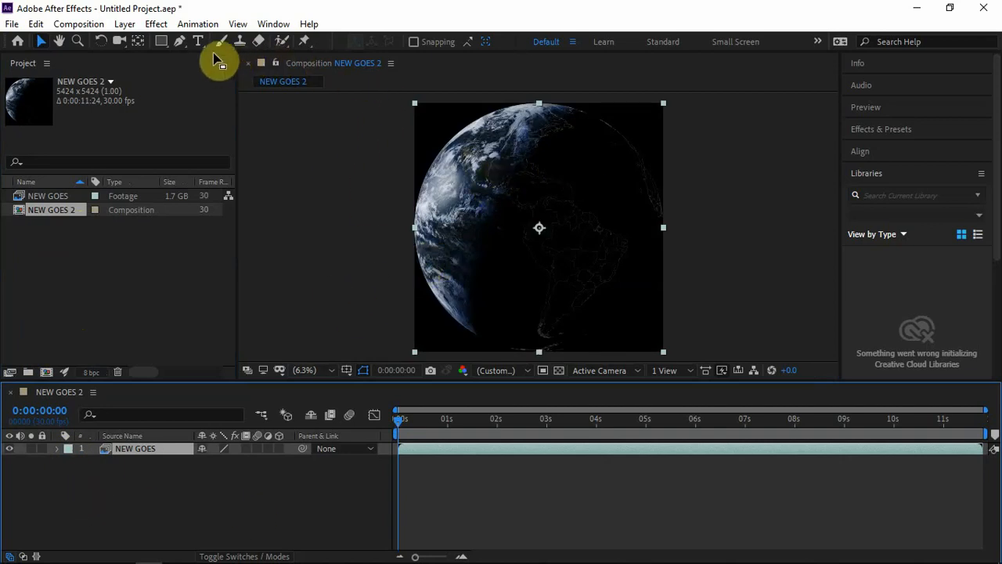
pyautogui.click(97, 29)
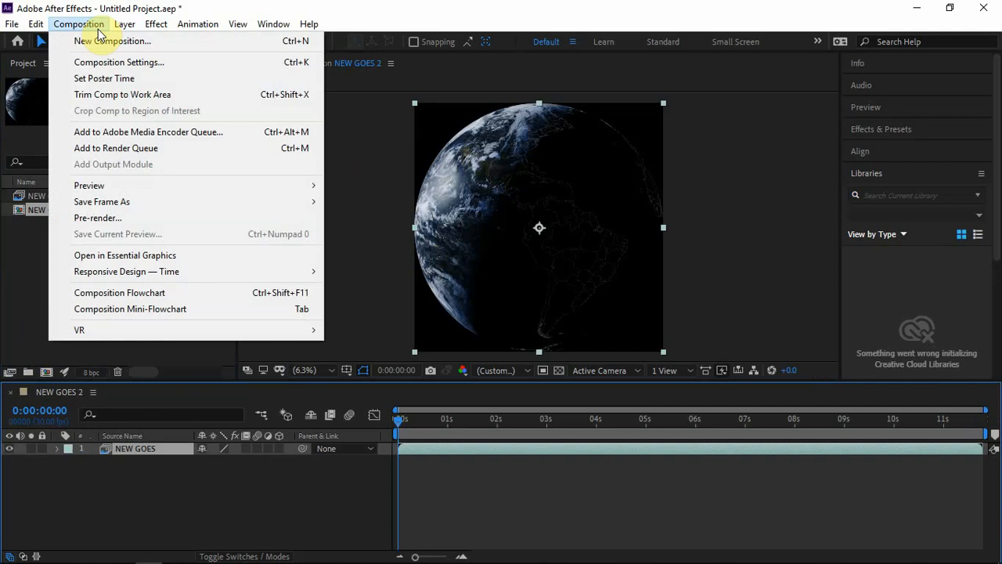
pyautogui.click(102, 68)
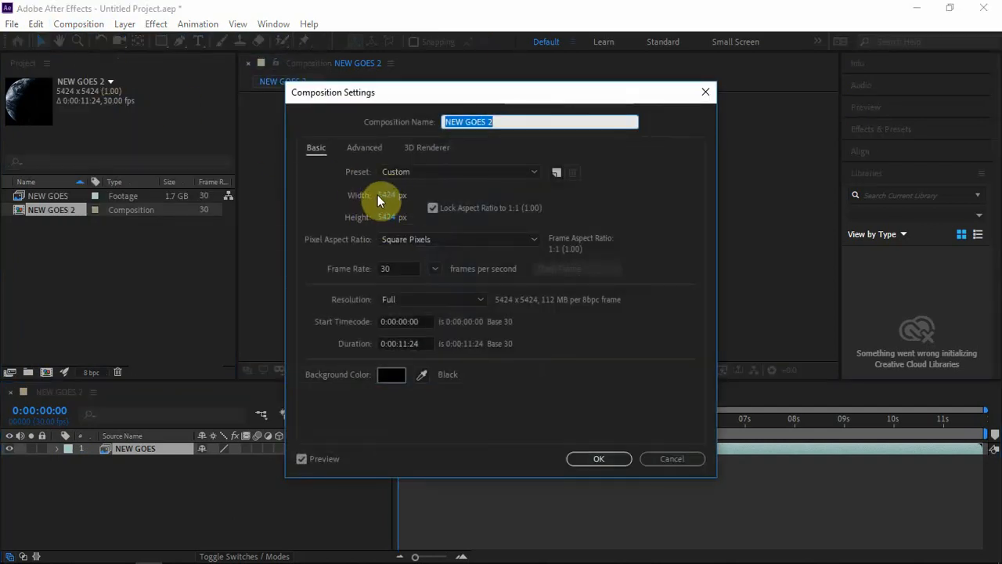
pyautogui.click(379, 195)
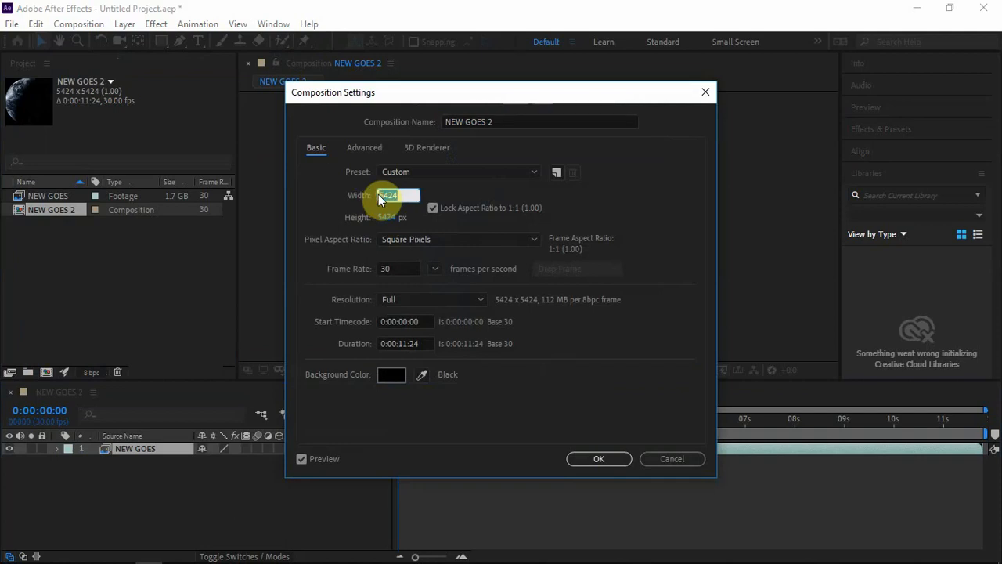
pyautogui.write('780')
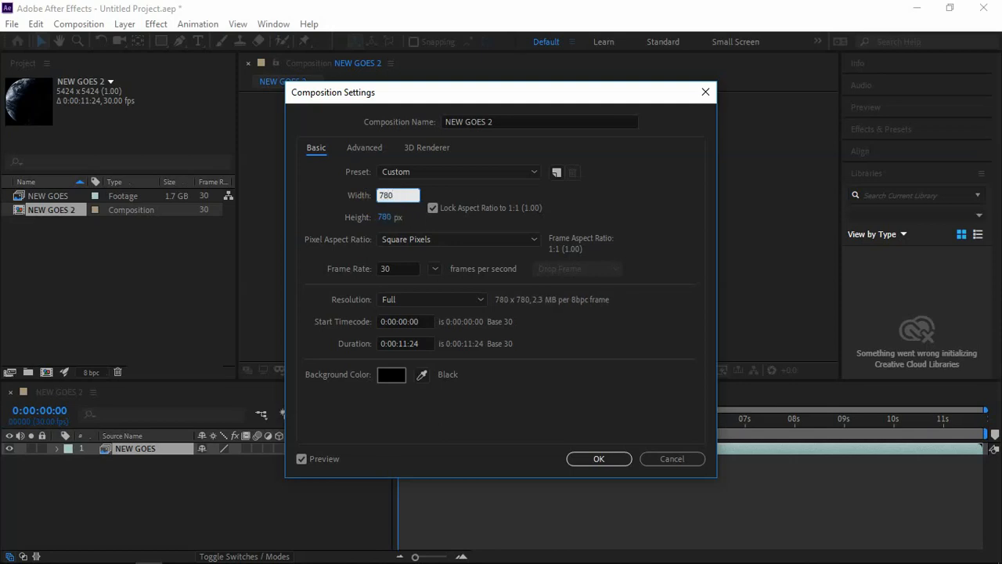
pyautogui.click(412, 222)
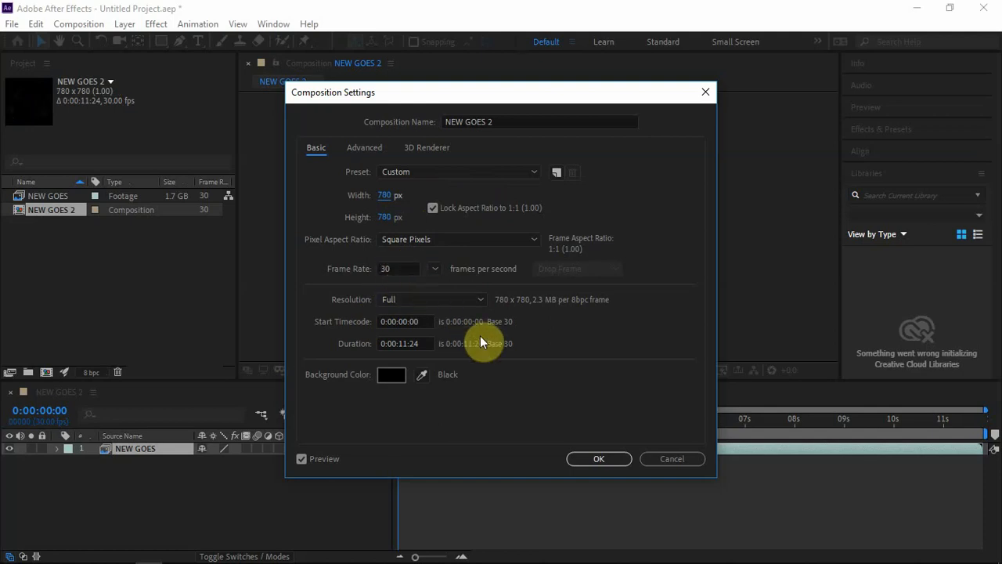
pyautogui.click(420, 379)
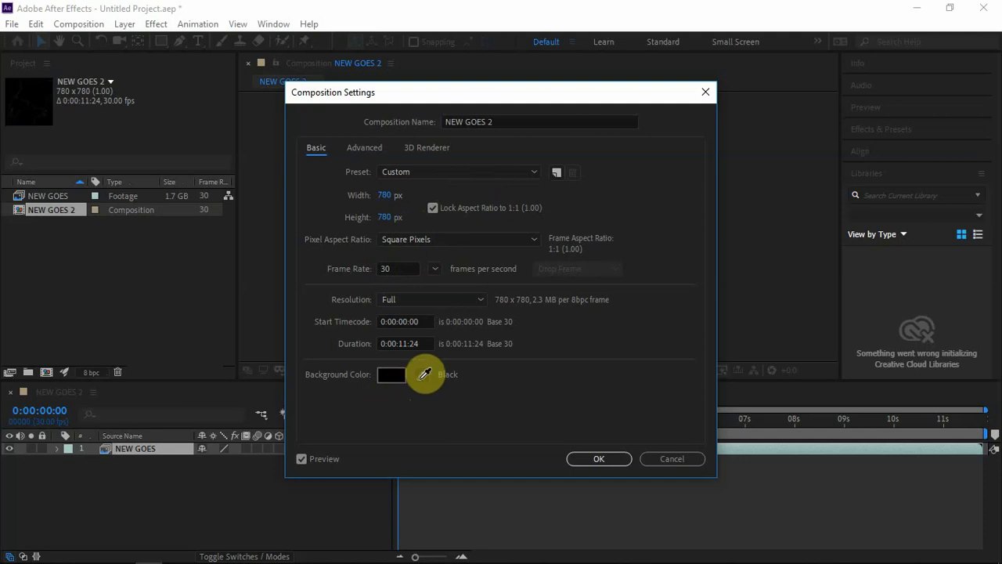
pyautogui.click(386, 376)
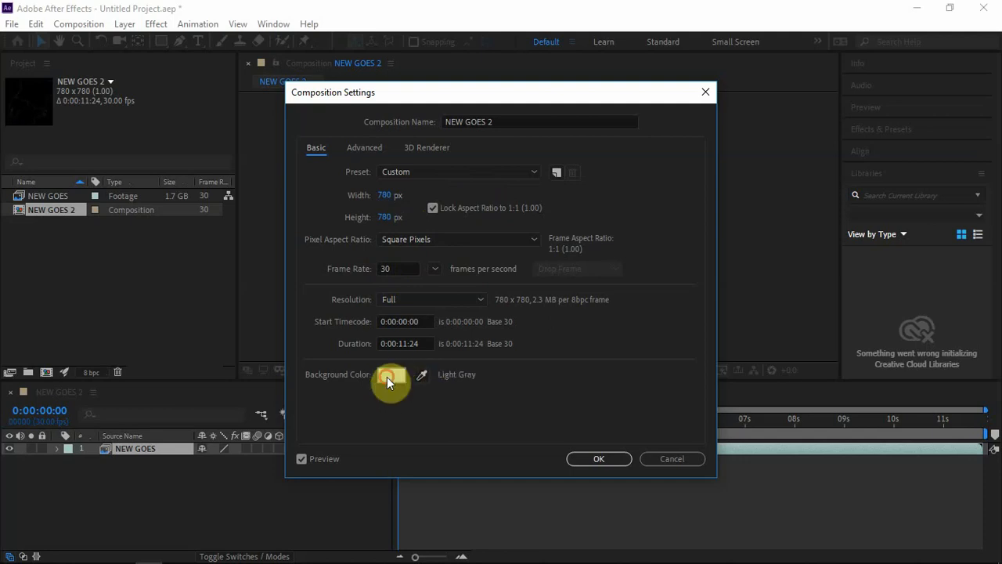
pyautogui.click(387, 376)
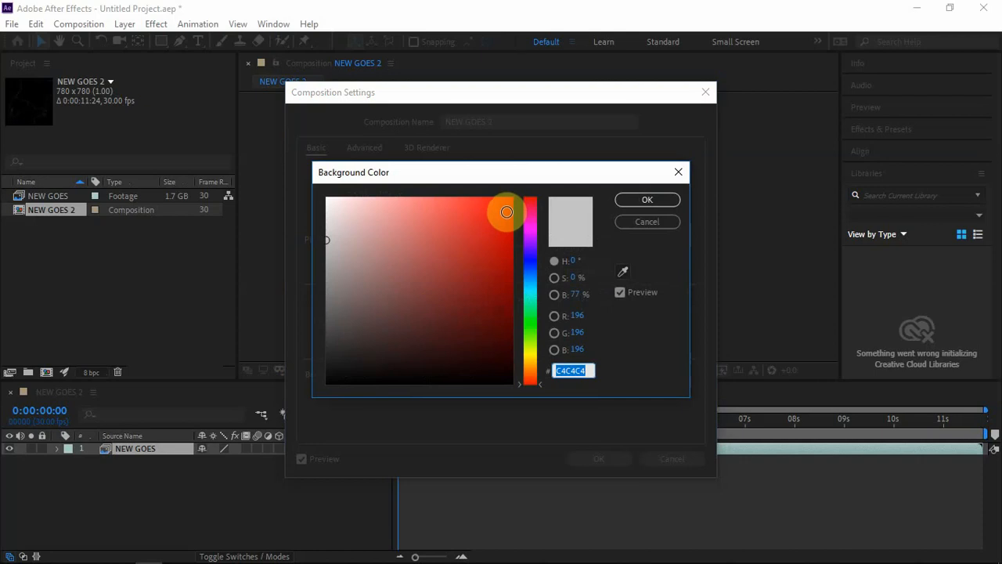
pyautogui.click(509, 200)
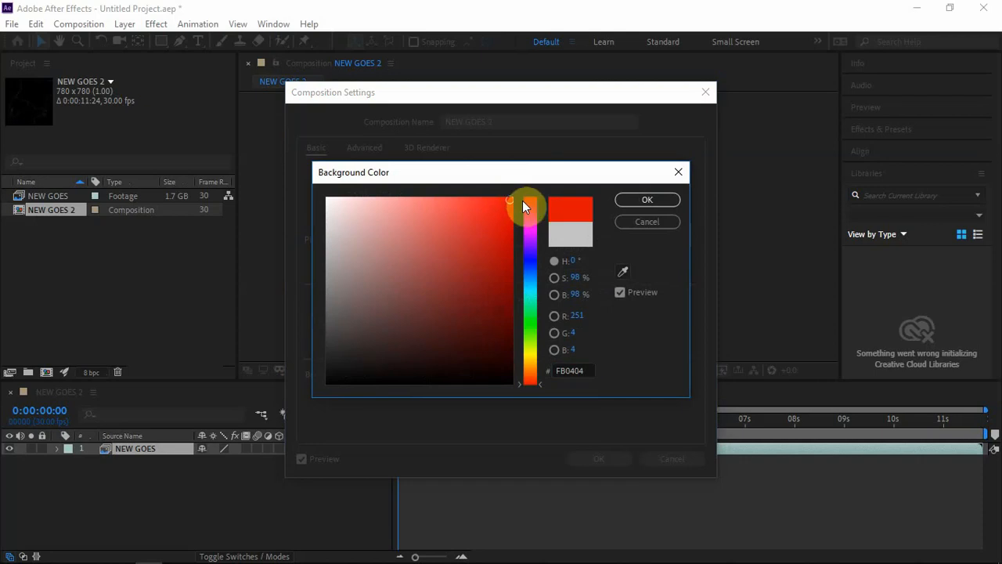
pyautogui.click(653, 199)
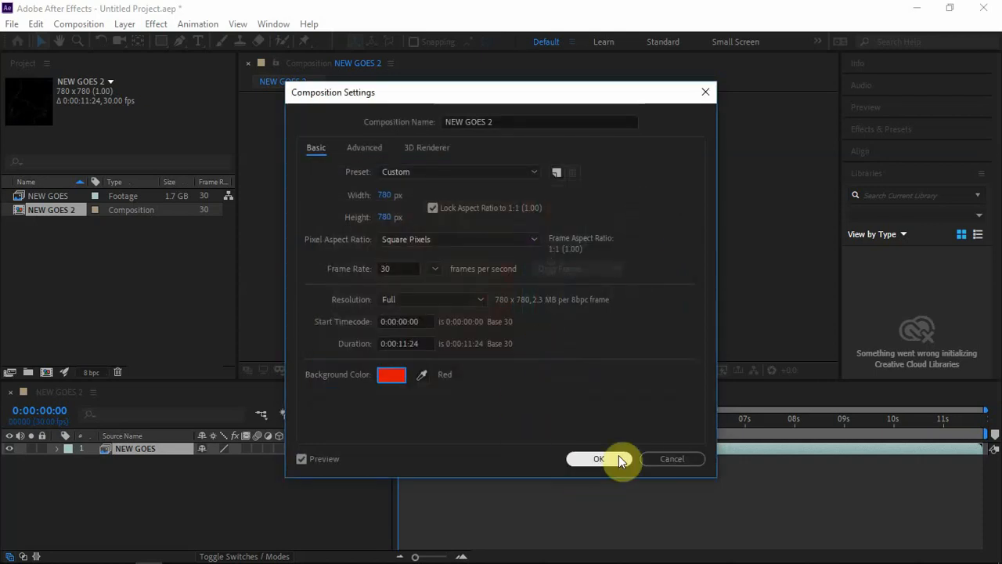
pyautogui.click(616, 458)
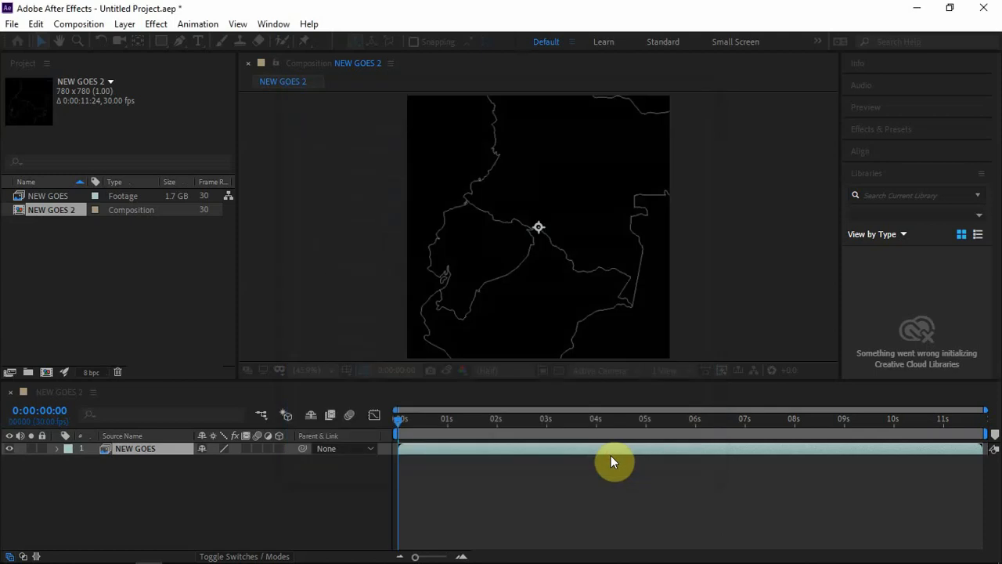
# Step: Scale the NEW GOES layer down from its corner to roughly the composition's size
pyautogui.click(294, 374)
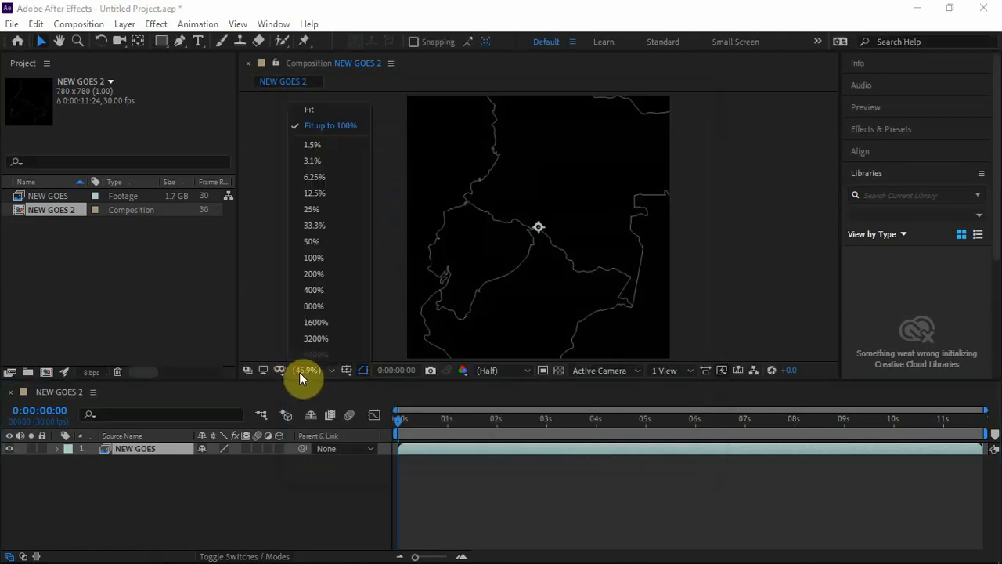
pyautogui.click(317, 221)
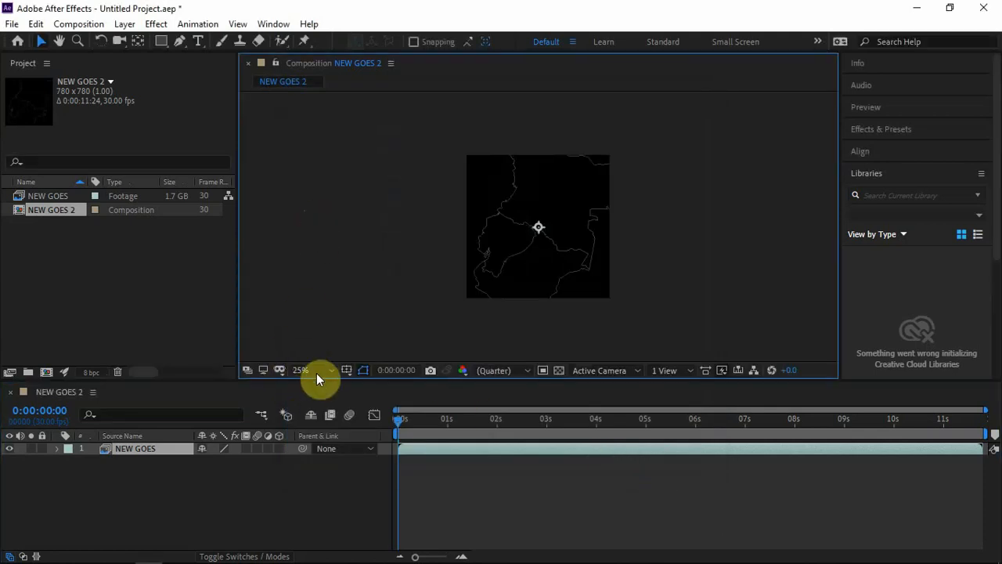
pyautogui.click(317, 369)
pyautogui.click(316, 179)
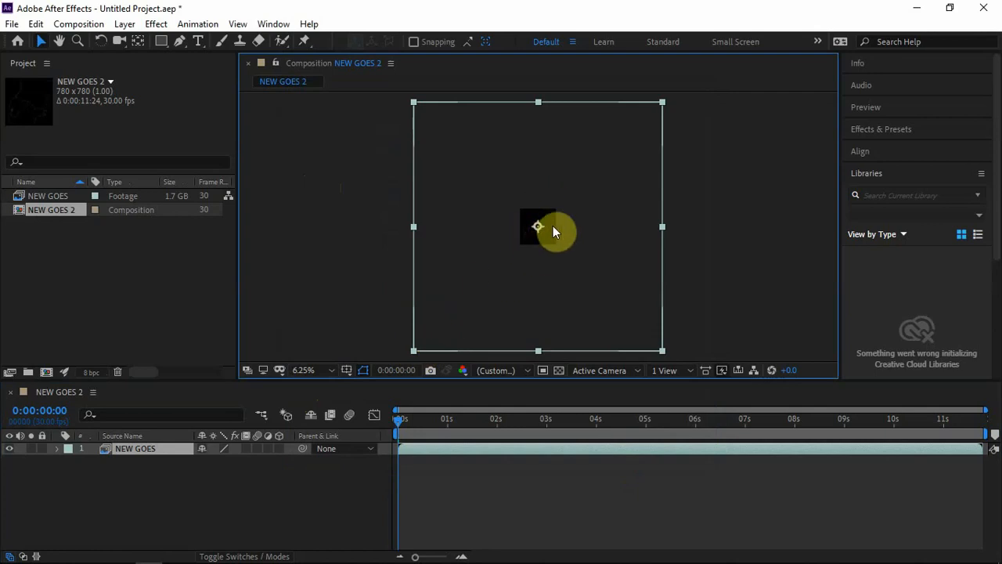
pyautogui.click(303, 370)
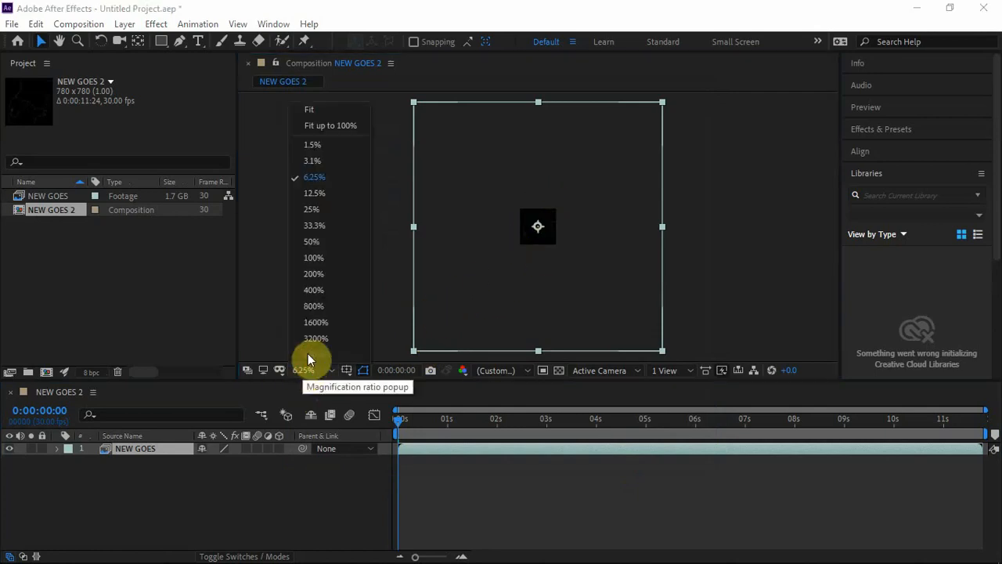
pyautogui.click(317, 257)
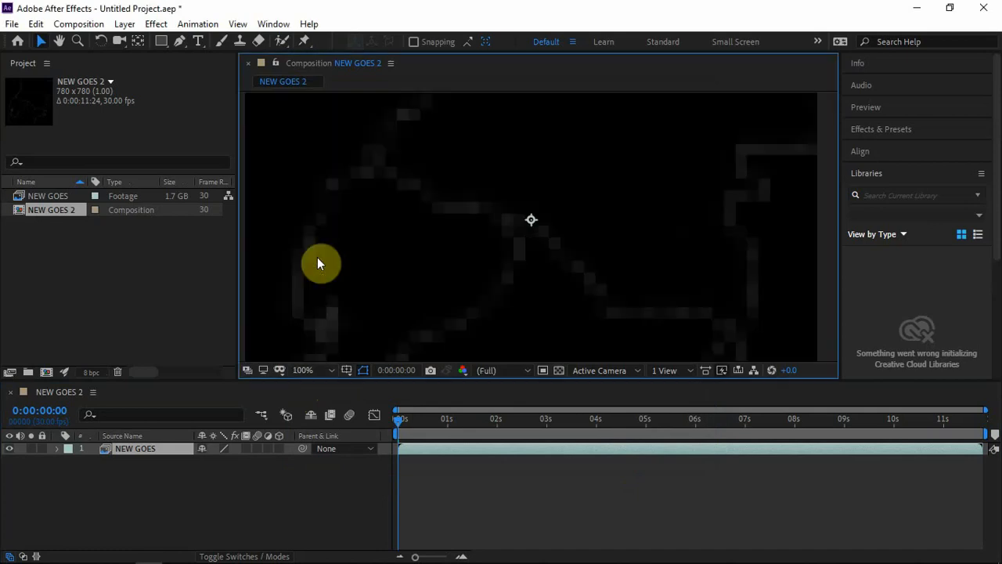
pyautogui.click(310, 371)
pyautogui.click(317, 162)
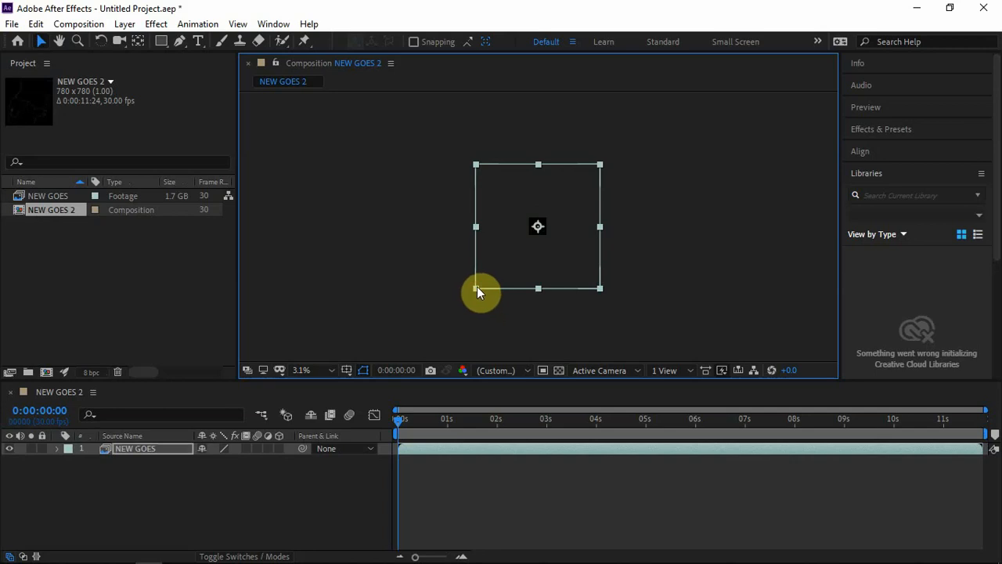
pyautogui.moveTo(476, 292); pyautogui.dragTo(524, 242)
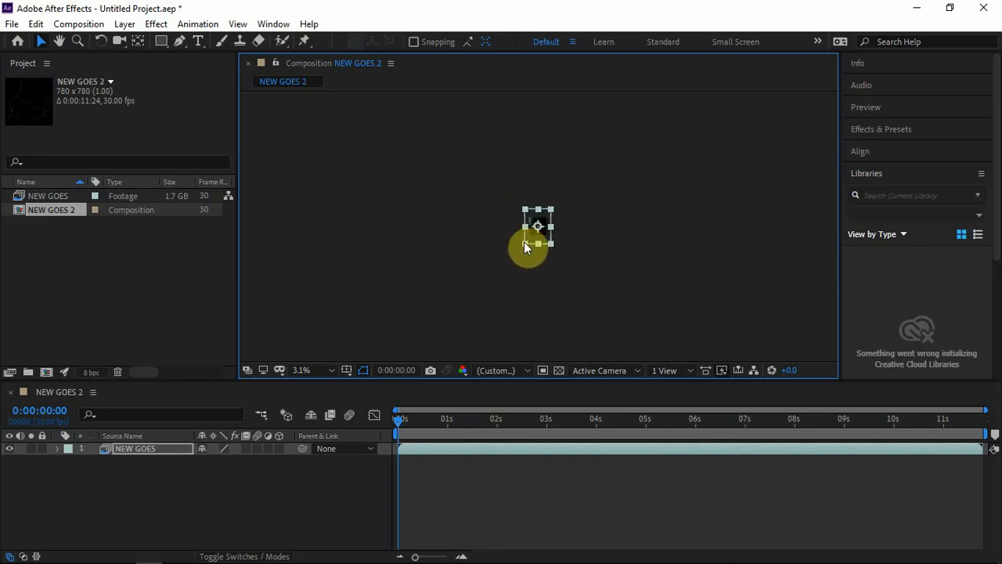
# Step: Adjust the layer's side and corner handles so the earth image fills the composition frame exactly
pyautogui.click(299, 366)
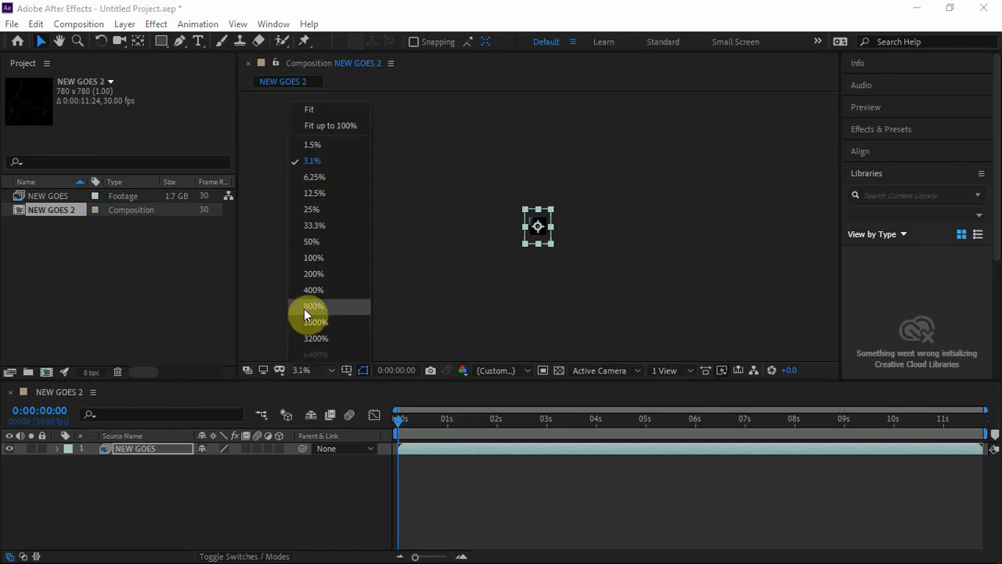
pyautogui.click(318, 222)
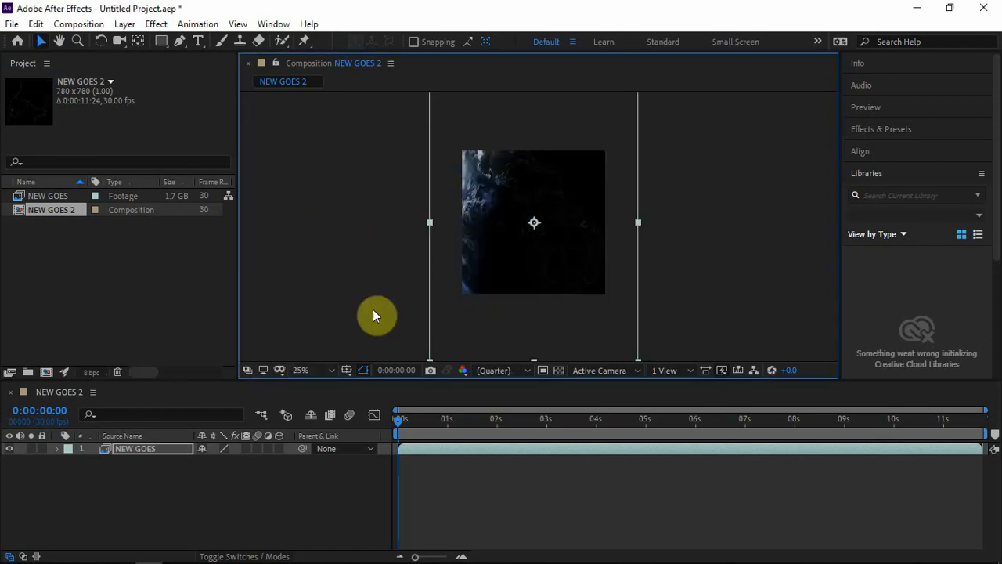
pyautogui.moveTo(430, 222); pyautogui.dragTo(453, 223)
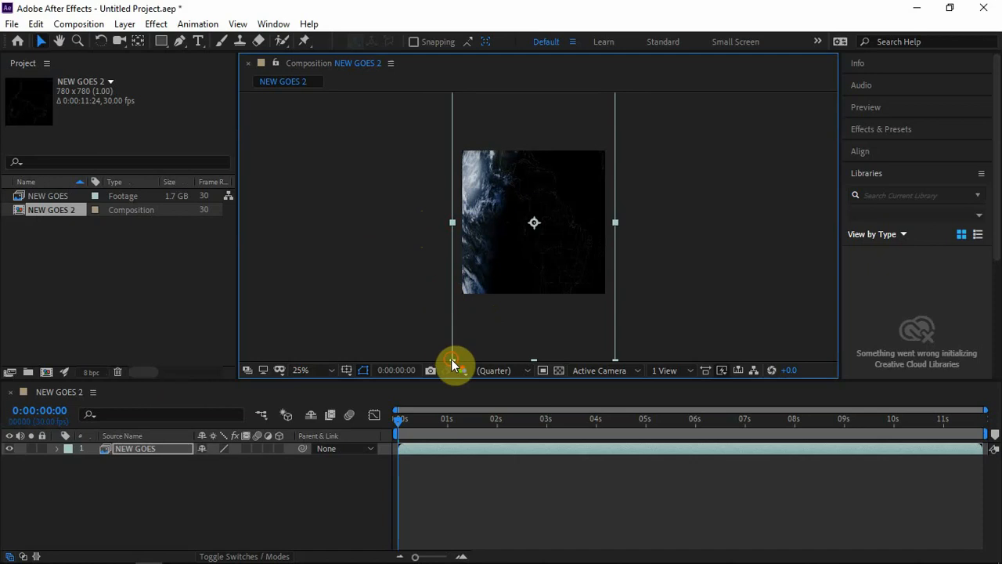
pyautogui.moveTo(452, 361); pyautogui.dragTo(460, 292)
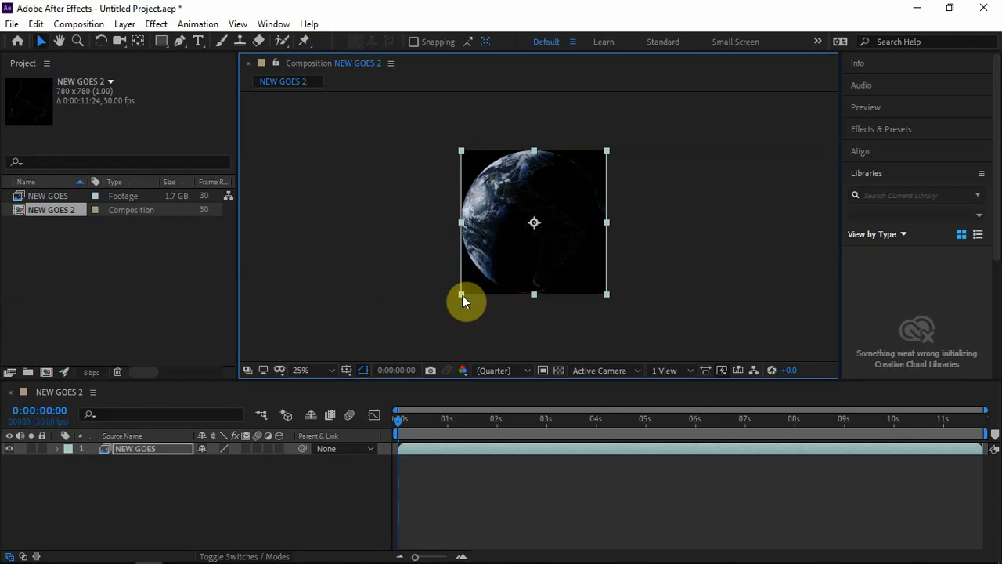
pyautogui.moveTo(462, 295); pyautogui.dragTo(464, 295)
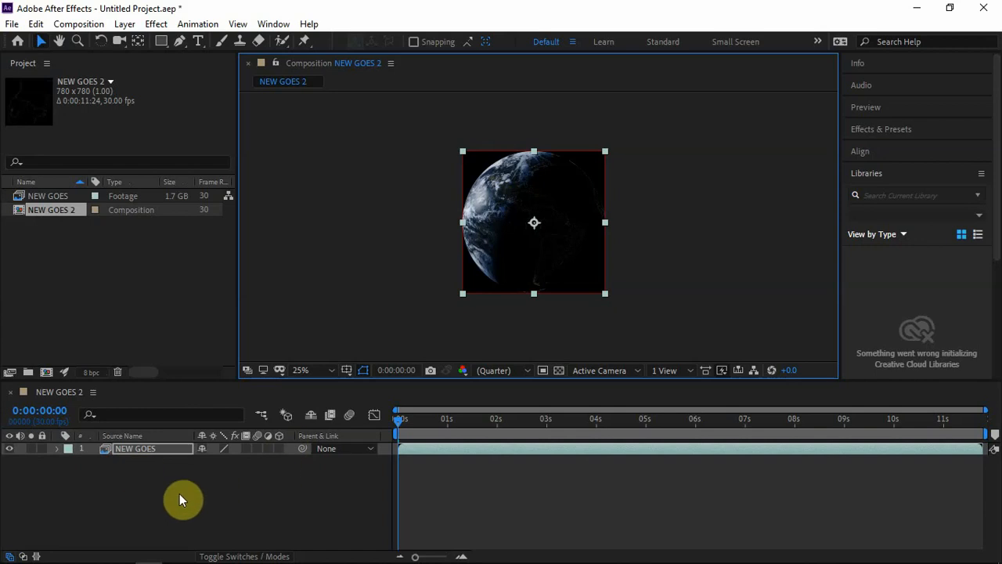
# Step: Add a new text layer to the composition and enter the credit text Fuzz The PlGuy
pyautogui.click(117, 495)
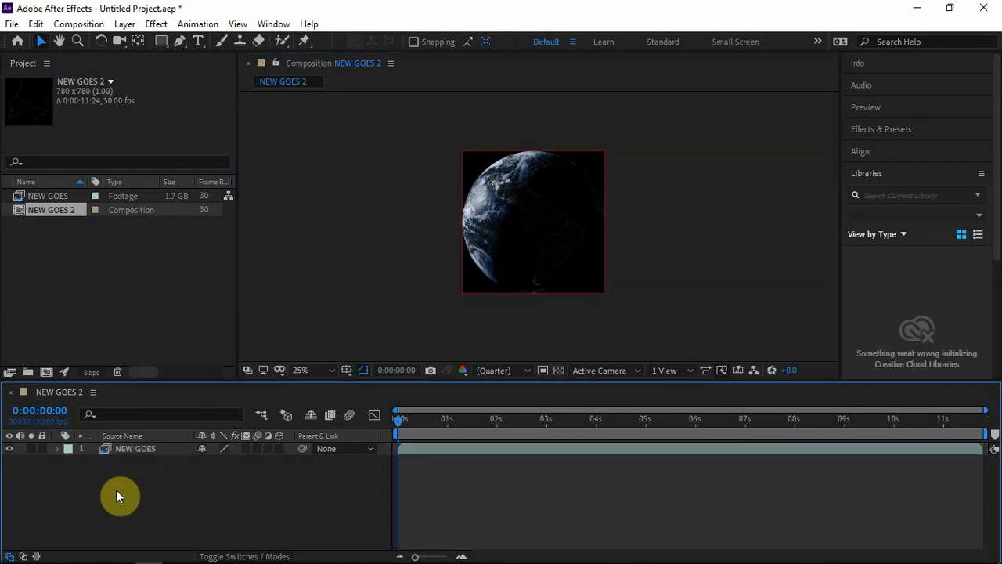
pyautogui.rightClick(116, 493)
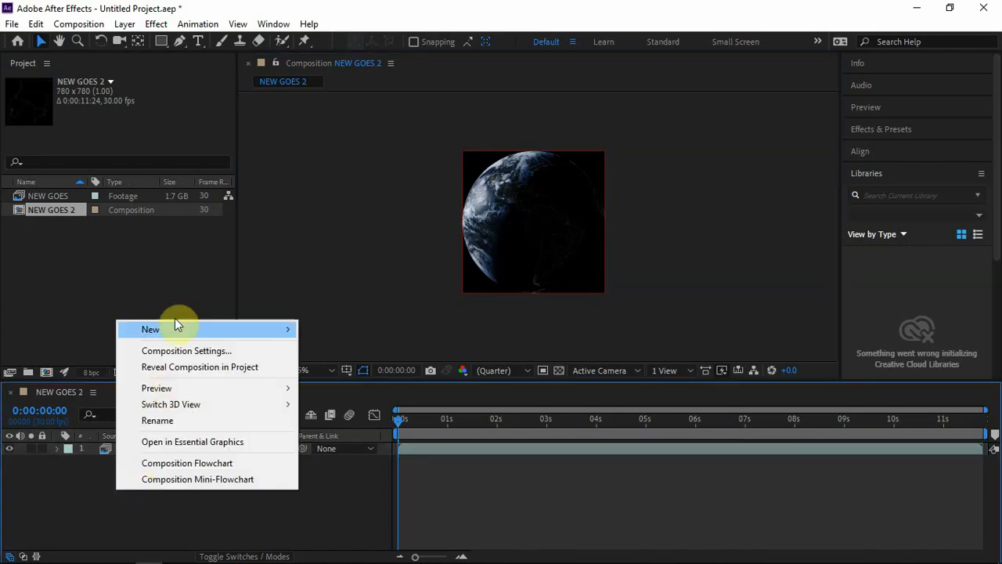
pyautogui.moveTo(178, 326)
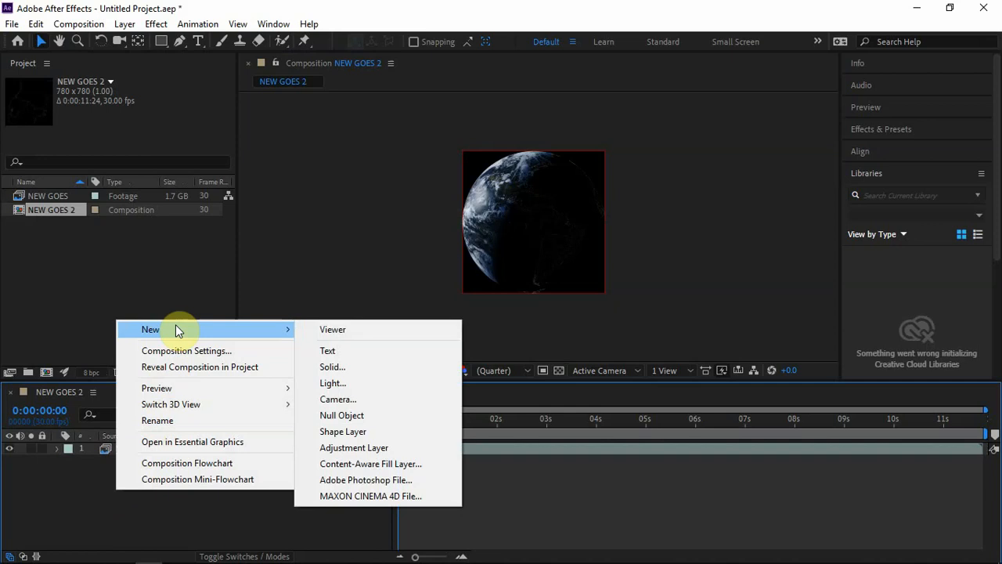
pyautogui.click(335, 350)
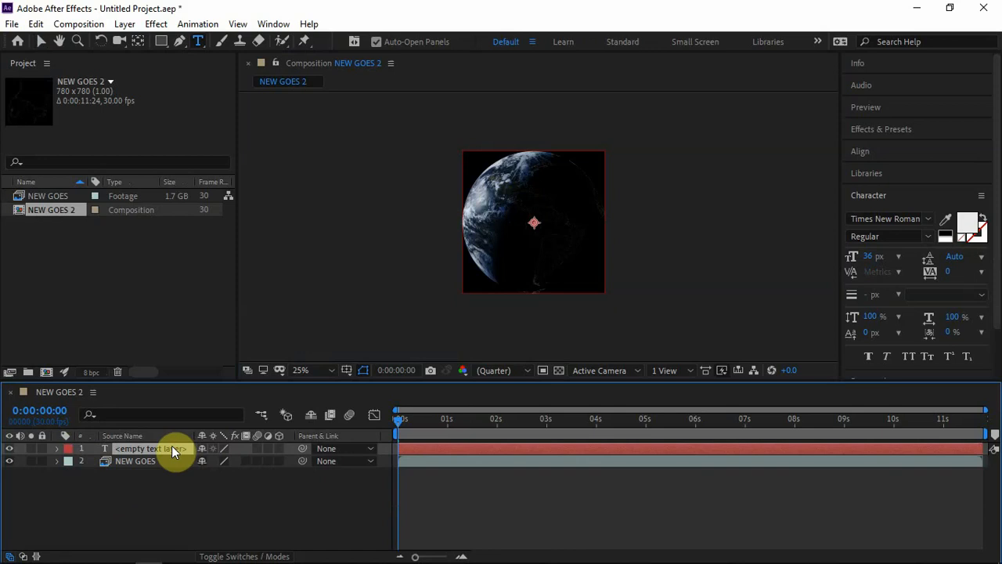
pyautogui.write('d')
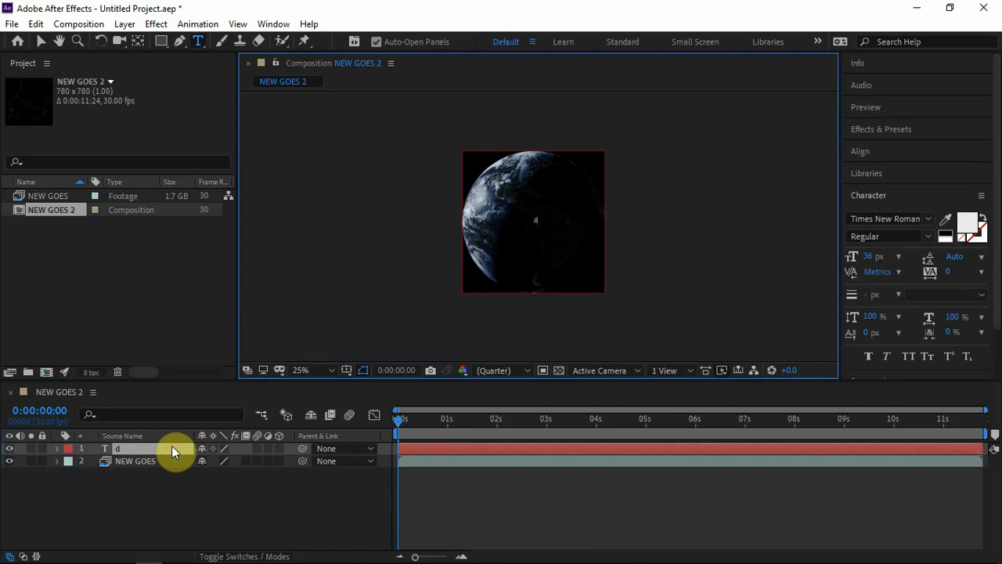
pyautogui.press('BackSpace')
pyautogui.write('Fuzz The PlGuy')
pyautogui.click(161, 449)
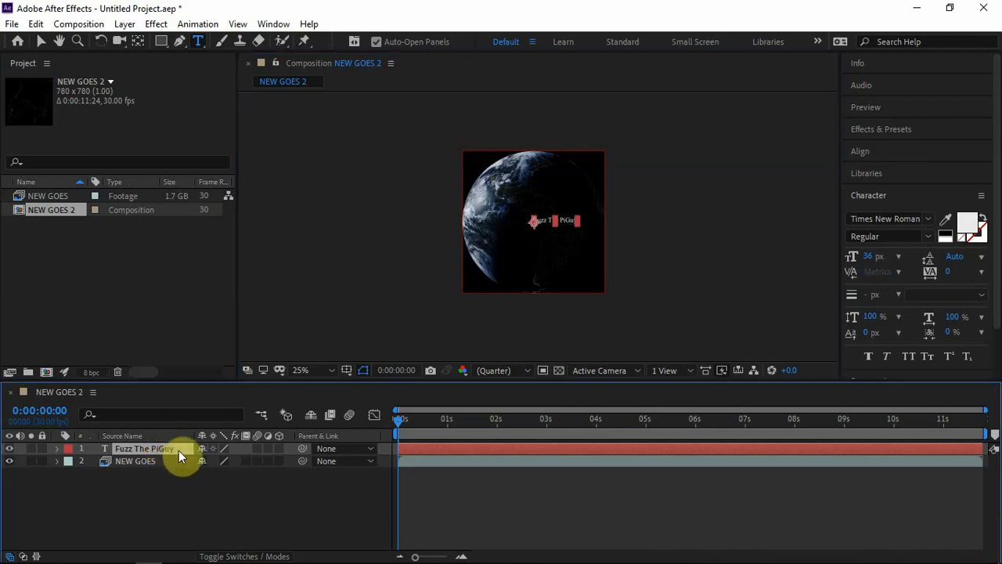
# Step: Replace the text layer's content with Fuzz The Pi Guy
pyautogui.doubleClick(178, 450)
pyautogui.press('BackSpace')
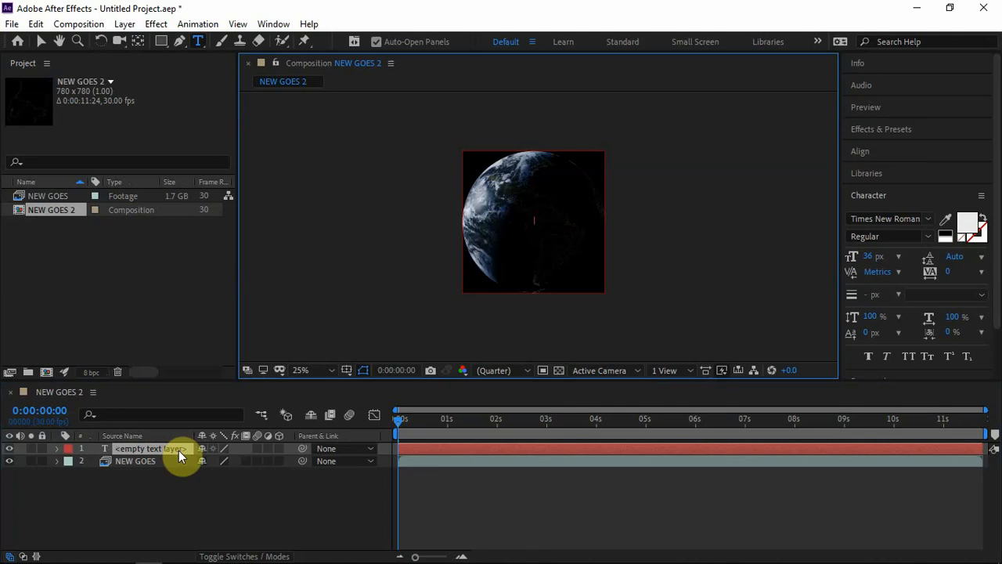
pyautogui.write('Fuzz The Pi Guy')
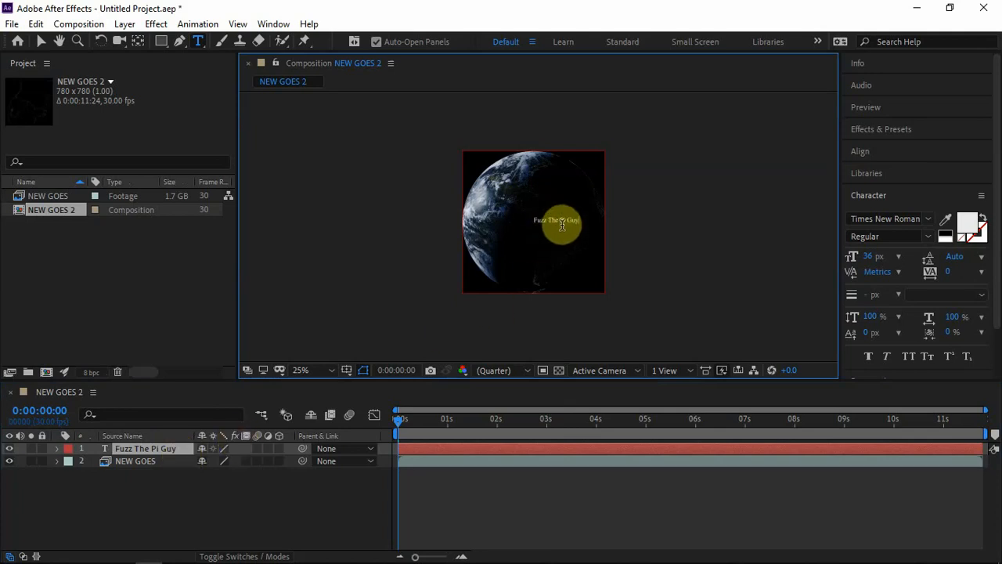
# Step: Select all of the credit text and set its font size to 20 px
pyautogui.click(867, 357)
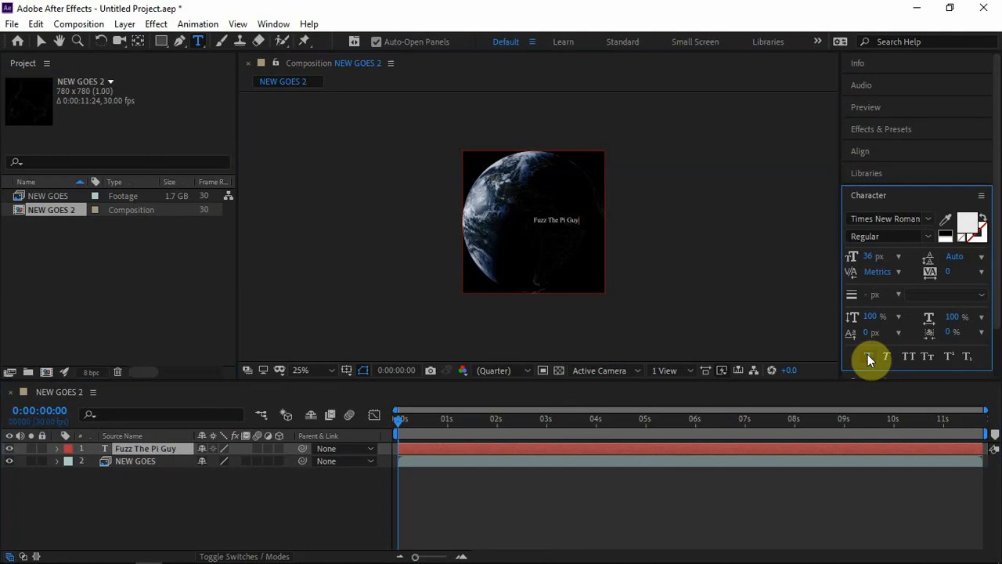
pyautogui.click(561, 222)
pyautogui.tripleClick(561, 222)
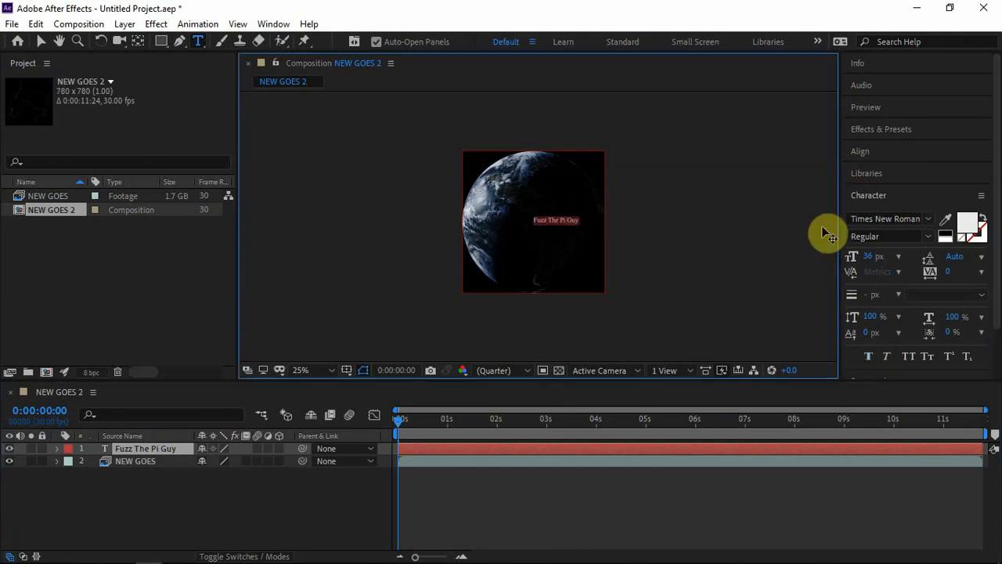
pyautogui.click(881, 257)
pyautogui.moveTo(881, 257)
pyautogui.mouseDown()
pyautogui.moveTo(868, 258)
pyautogui.moveTo(875, 269)
pyautogui.mouseUp()
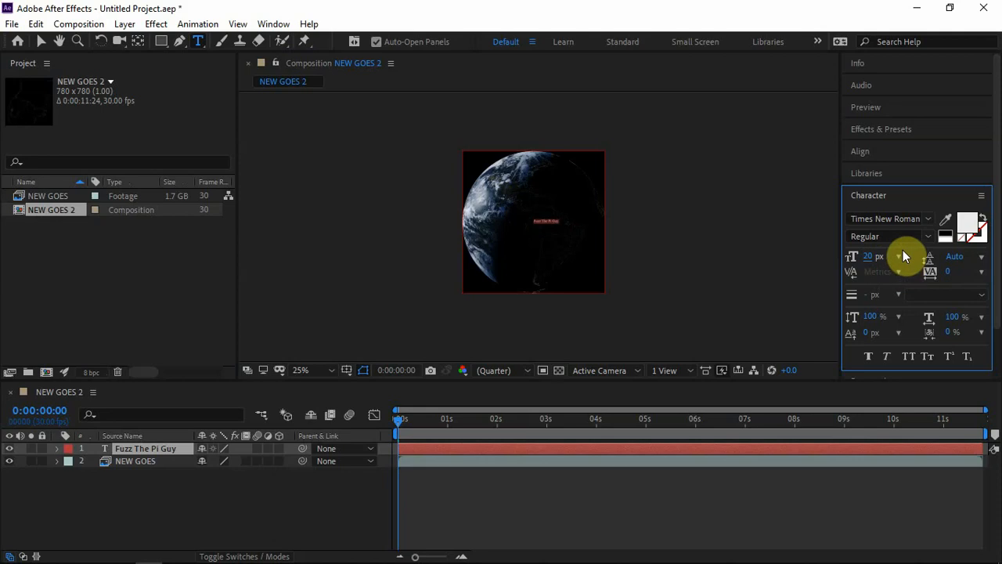
# Step: Set the credit text's font style to Bold and browse the font family list
pyautogui.click(922, 237)
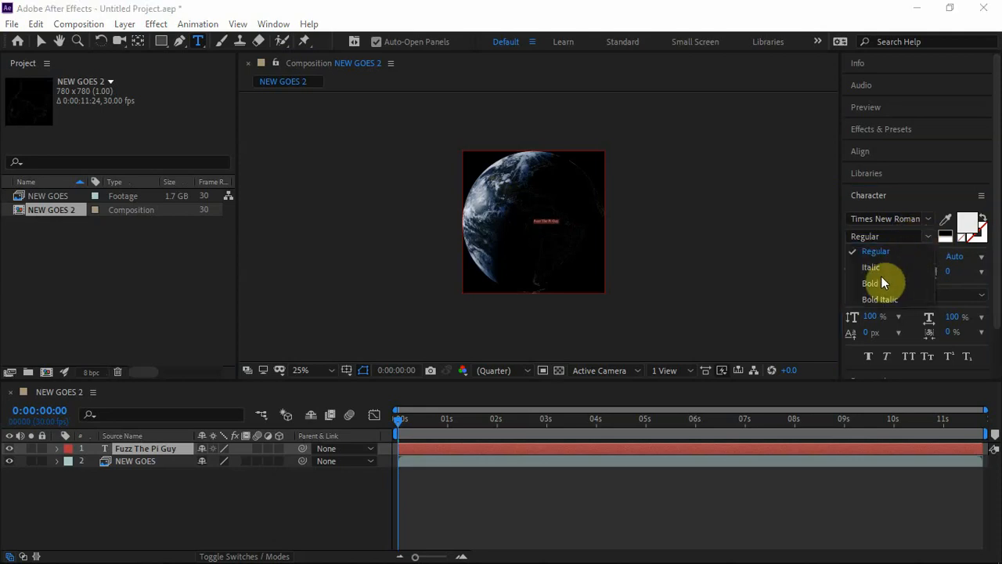
pyautogui.click(877, 283)
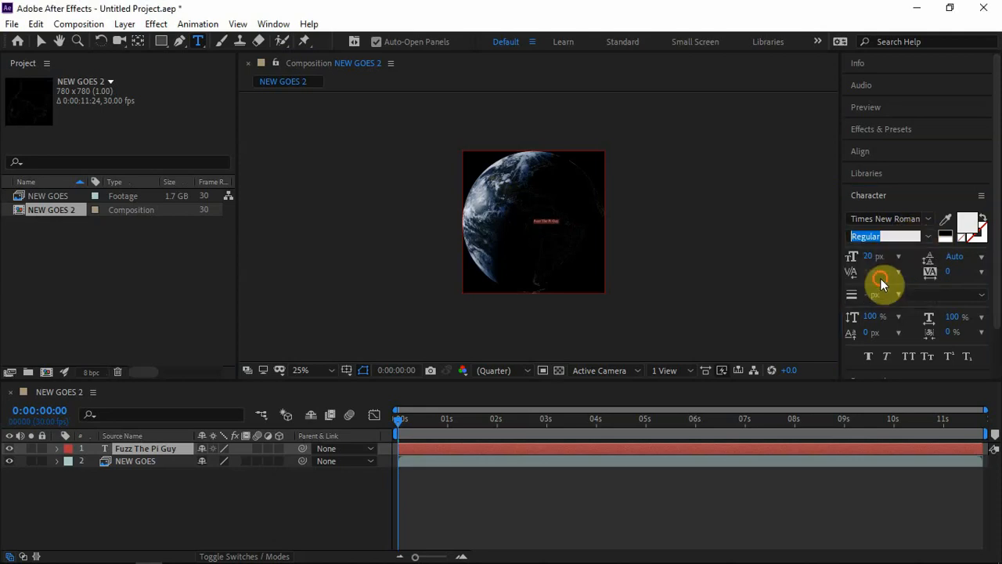
pyautogui.click(906, 220)
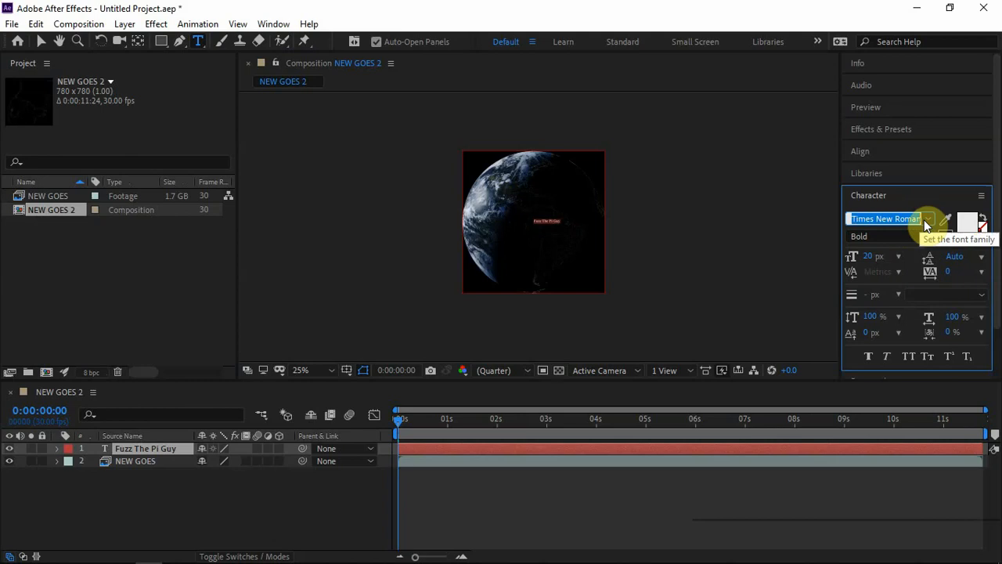
pyautogui.click(929, 219)
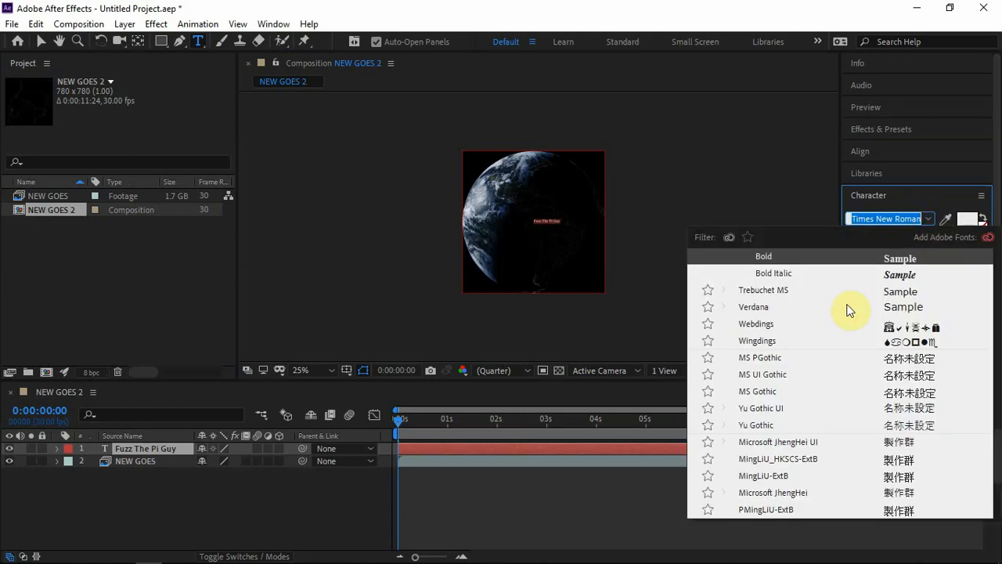
pyautogui.scroll(-3, 841, 392)
pyautogui.scroll(5, 842, 391)
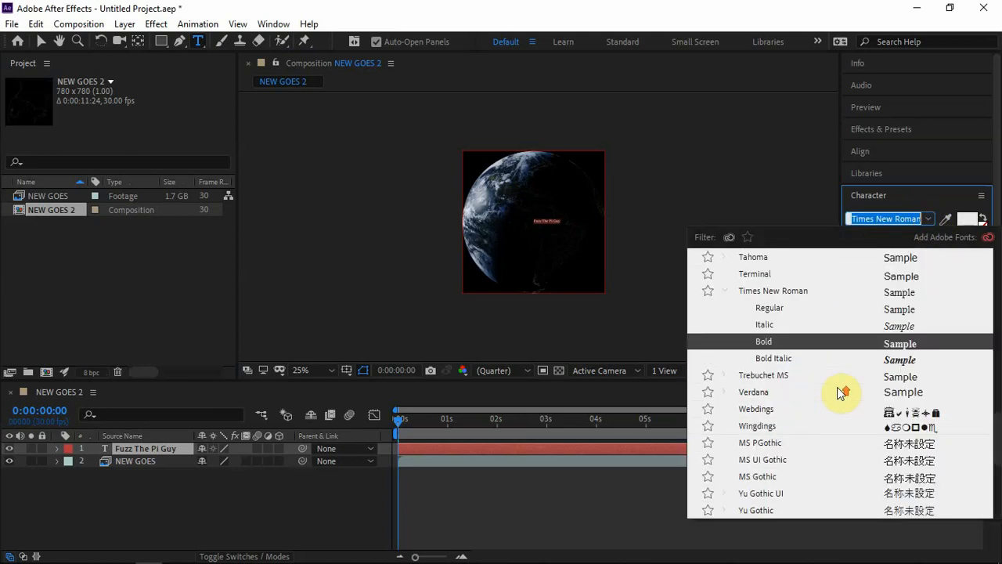
pyautogui.scroll(10, 837, 387)
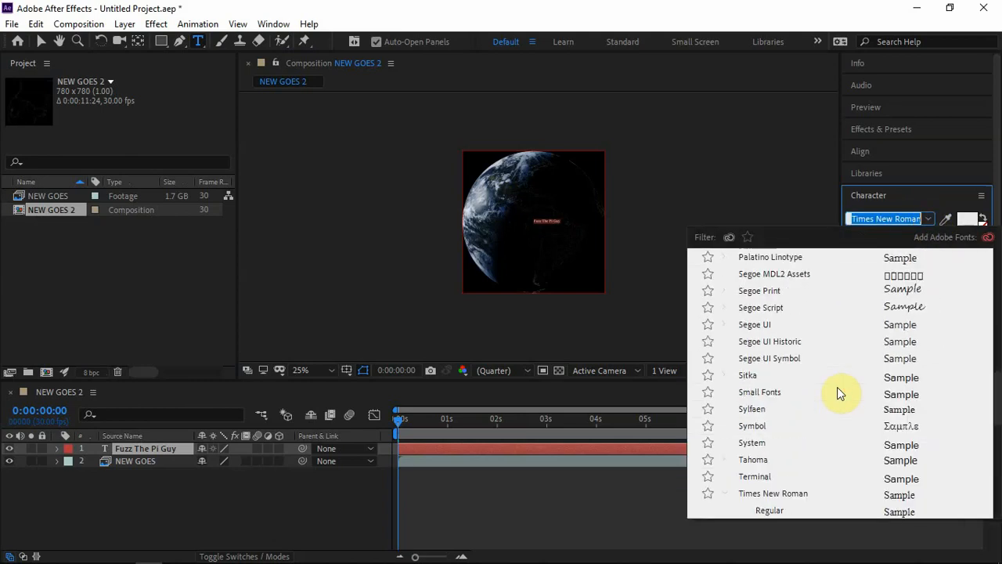
pyautogui.click(752, 184)
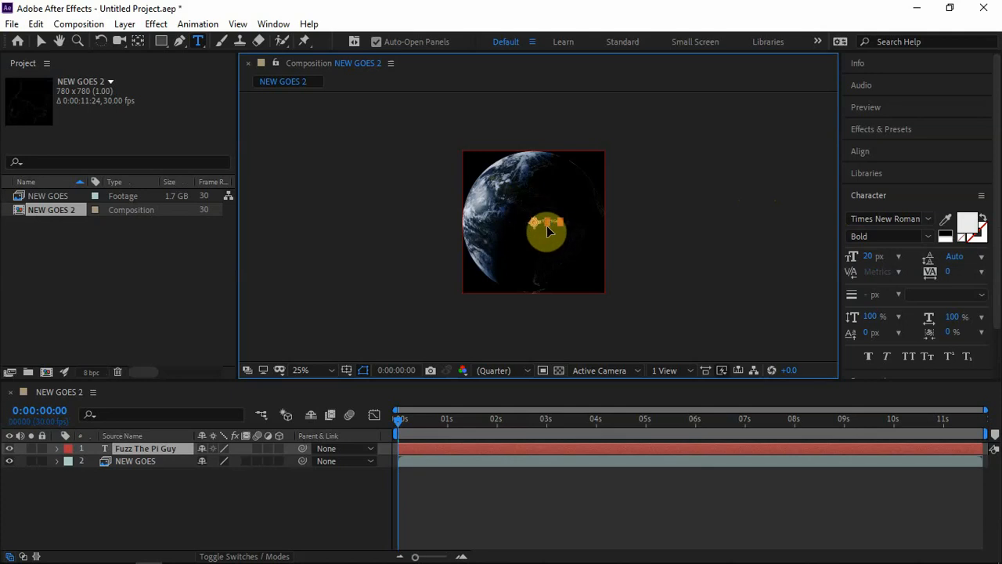
# Step: Move the credit text to the composition's bottom-left corner
pyautogui.moveTo(547, 225); pyautogui.dragTo(480, 286)
pyautogui.click(333, 370)
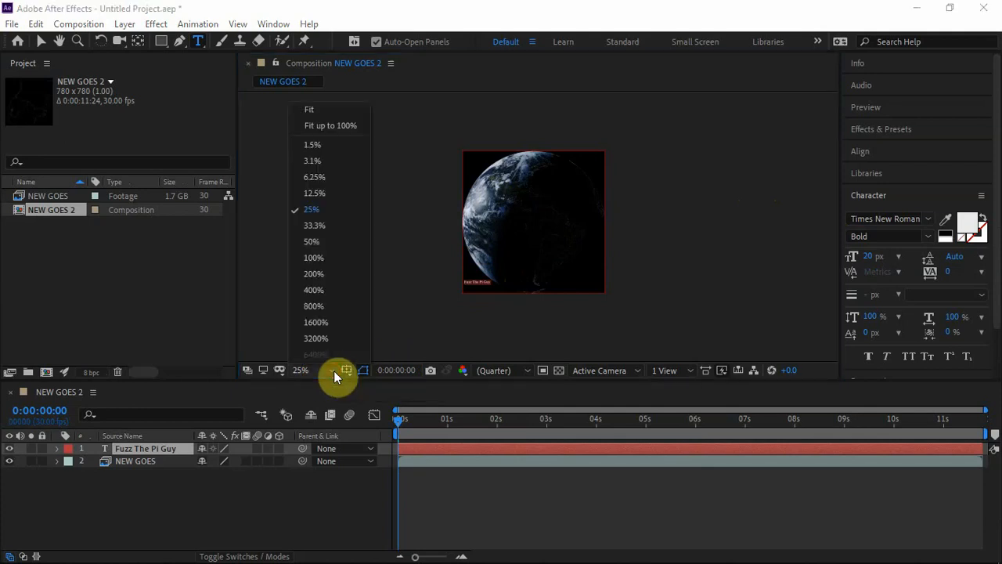
pyautogui.click(335, 227)
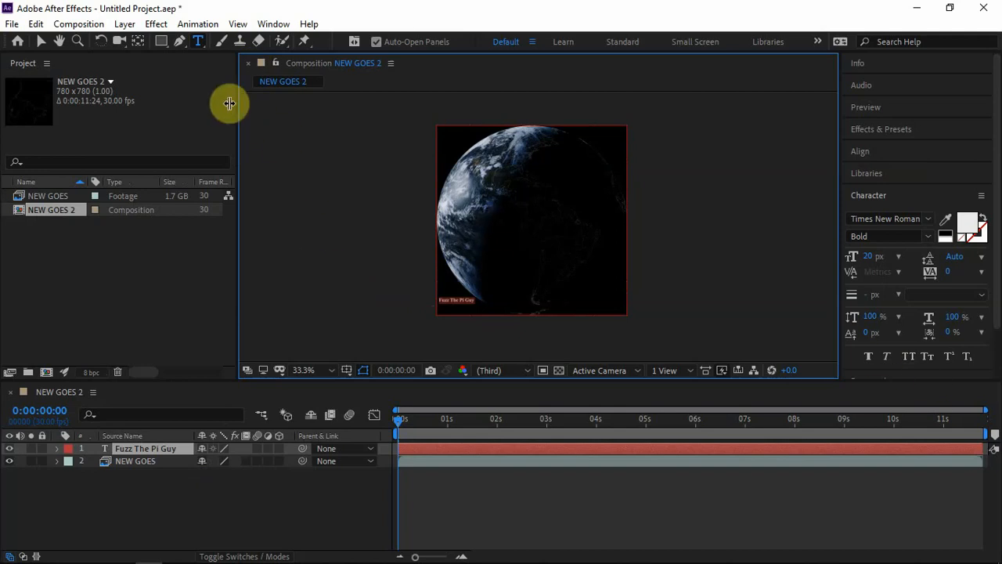
# Step: Add the composition to the Render Queue and set its output to an AVI file named NEW GOES 2 on the Desktop
pyautogui.click(92, 28)
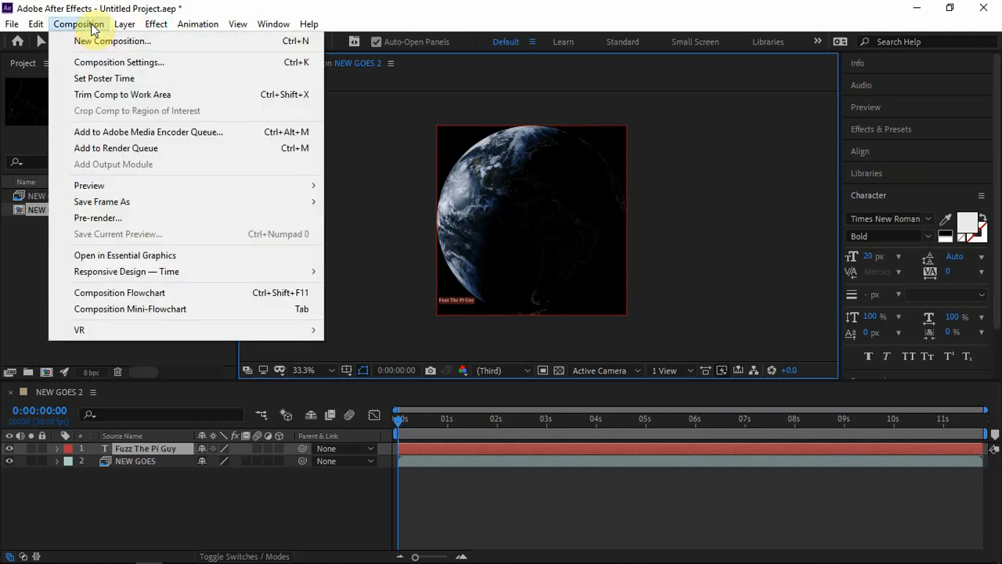
pyautogui.click(118, 148)
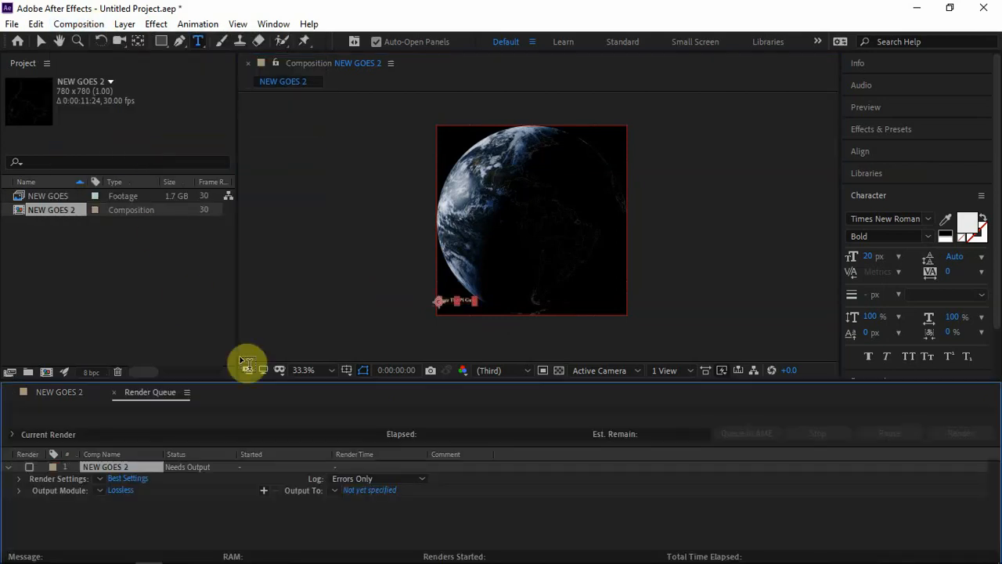
pyautogui.click(357, 493)
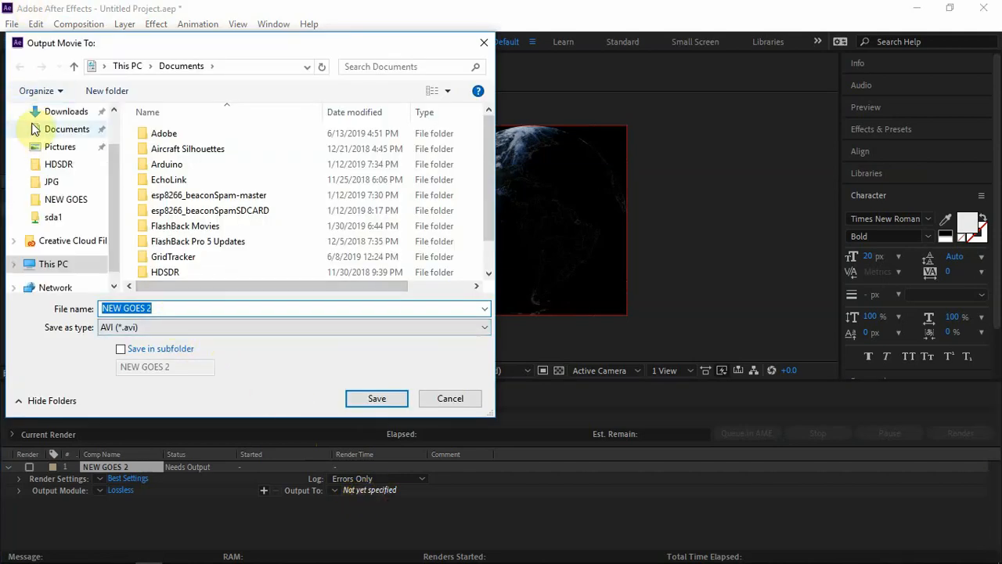
pyautogui.scroll(2, 107, 131)
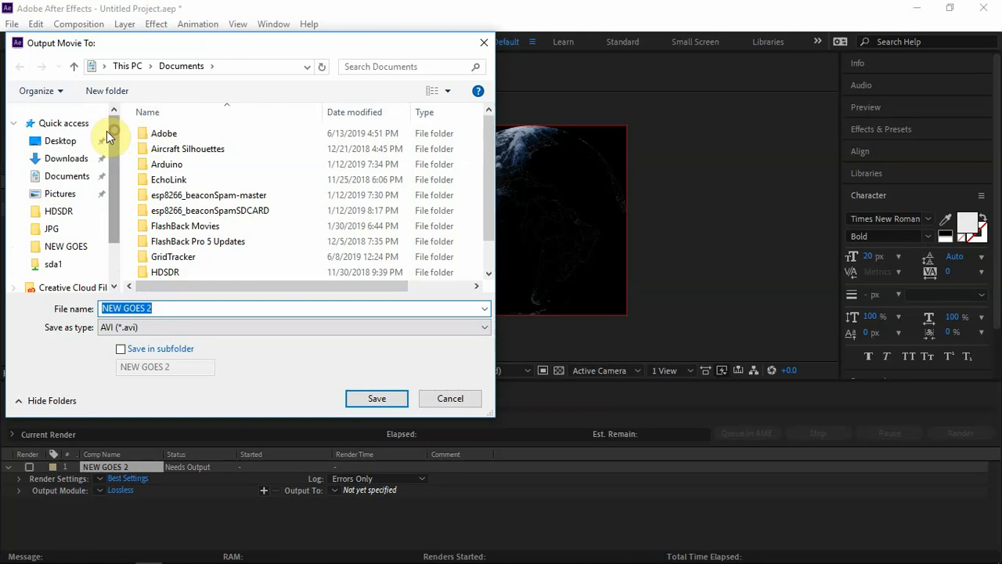
pyautogui.click(61, 140)
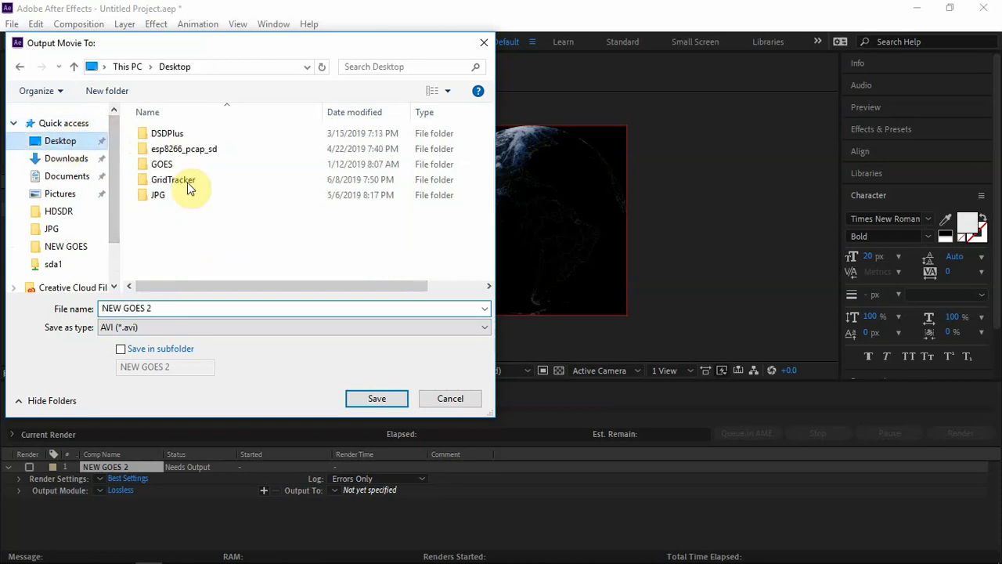
pyautogui.click(167, 327)
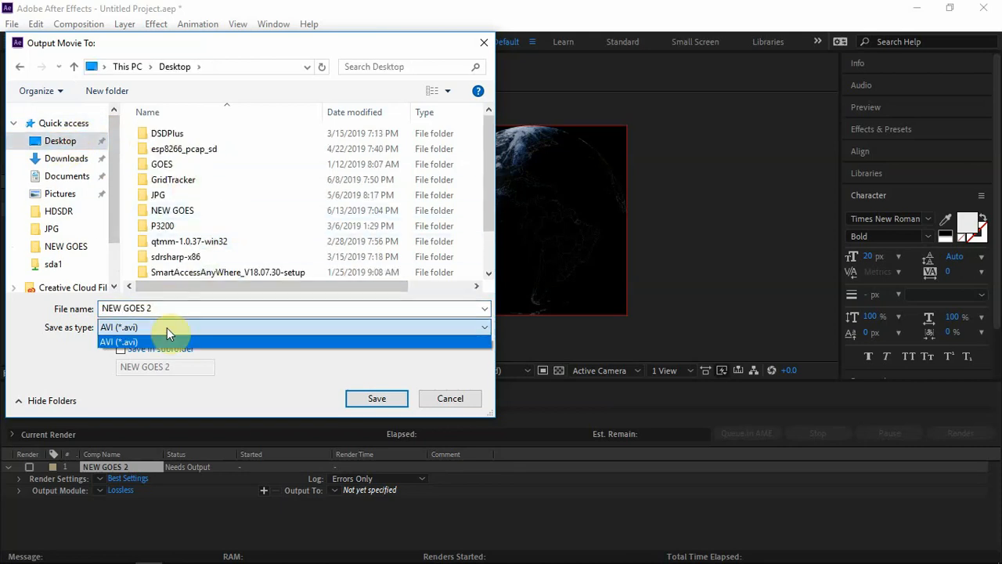
pyautogui.click(167, 327)
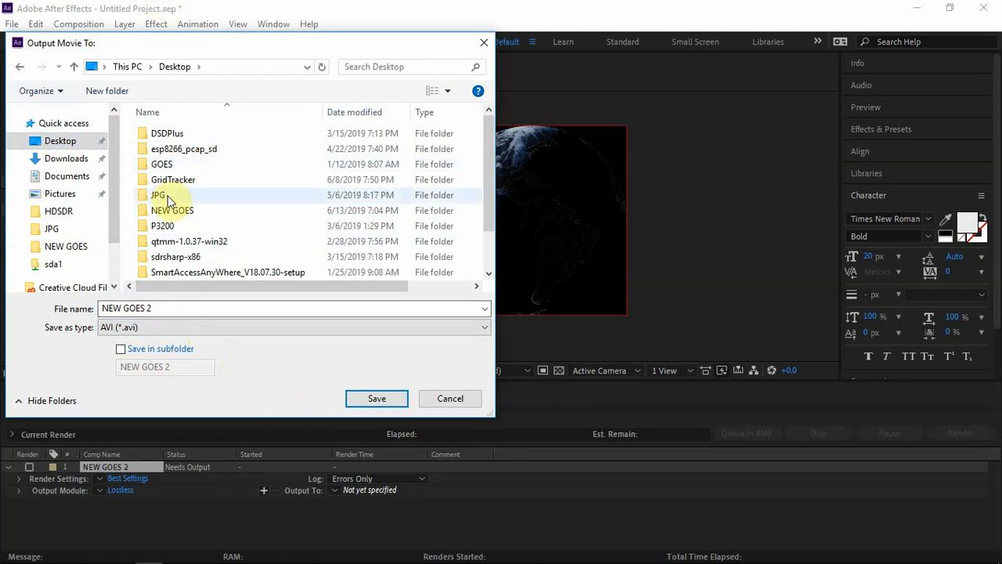
pyautogui.click(385, 398)
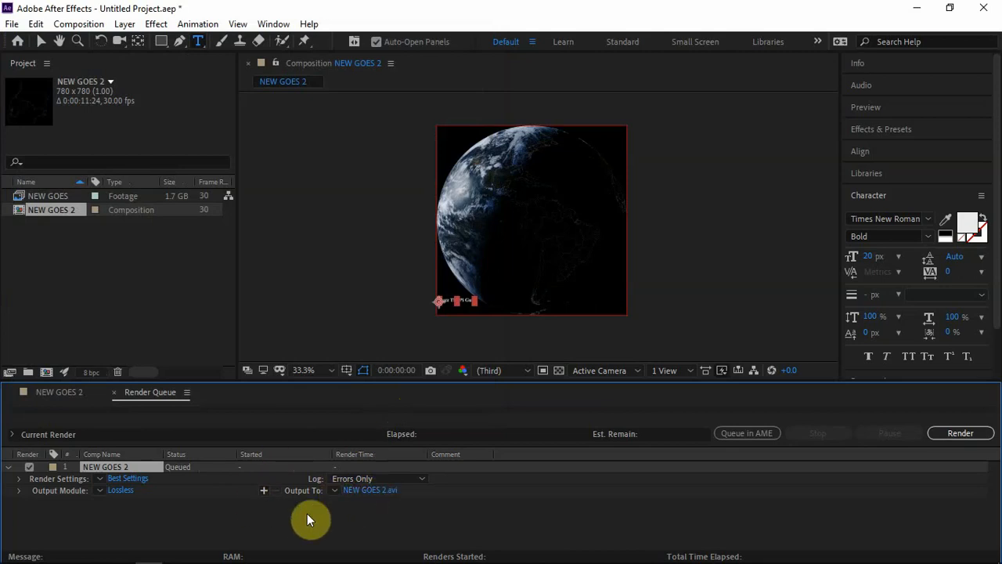
# Step: Render the queued NEW GOES 2 composition
pyautogui.click(977, 436)
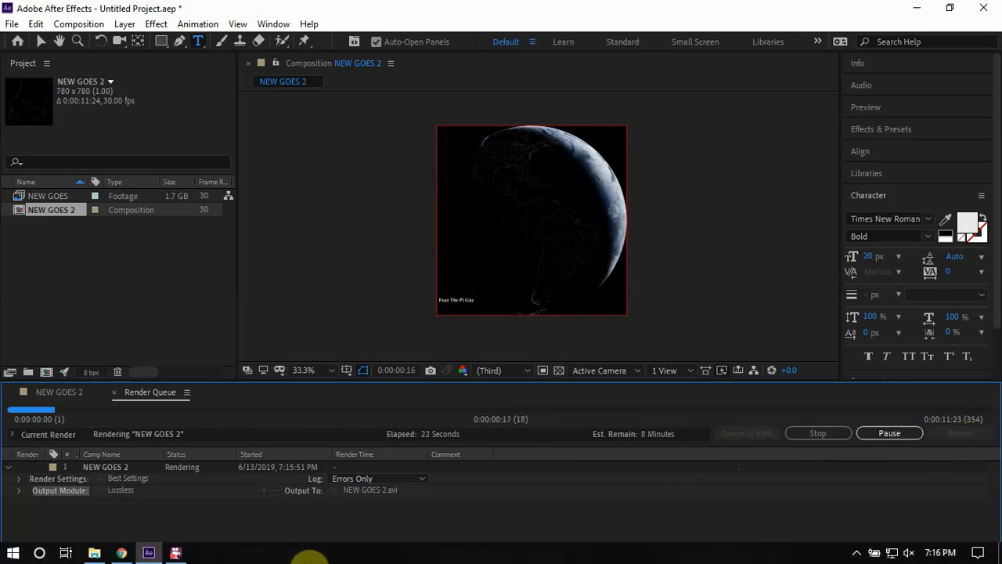
pyautogui.click(203, 523)
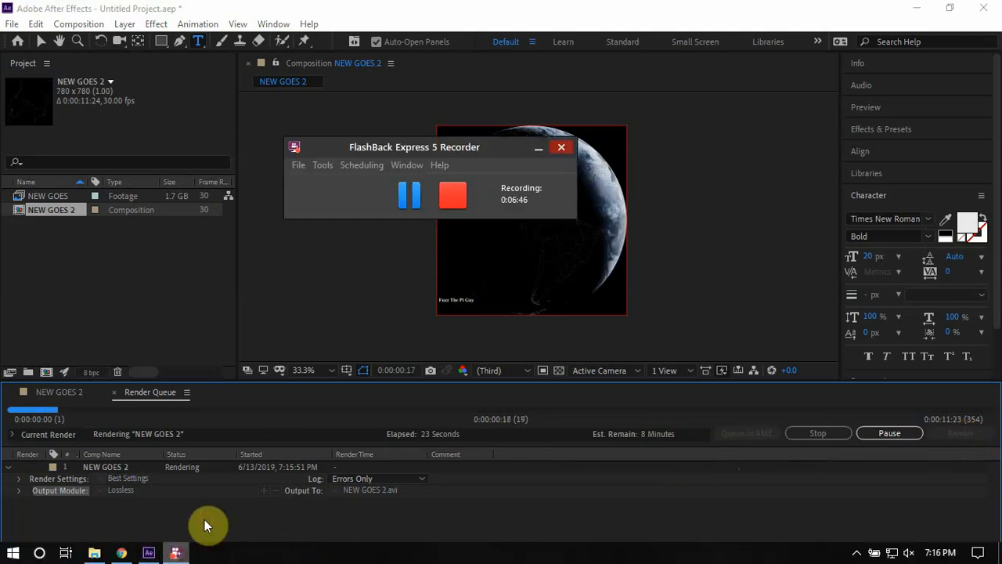
pyautogui.click(414, 198)
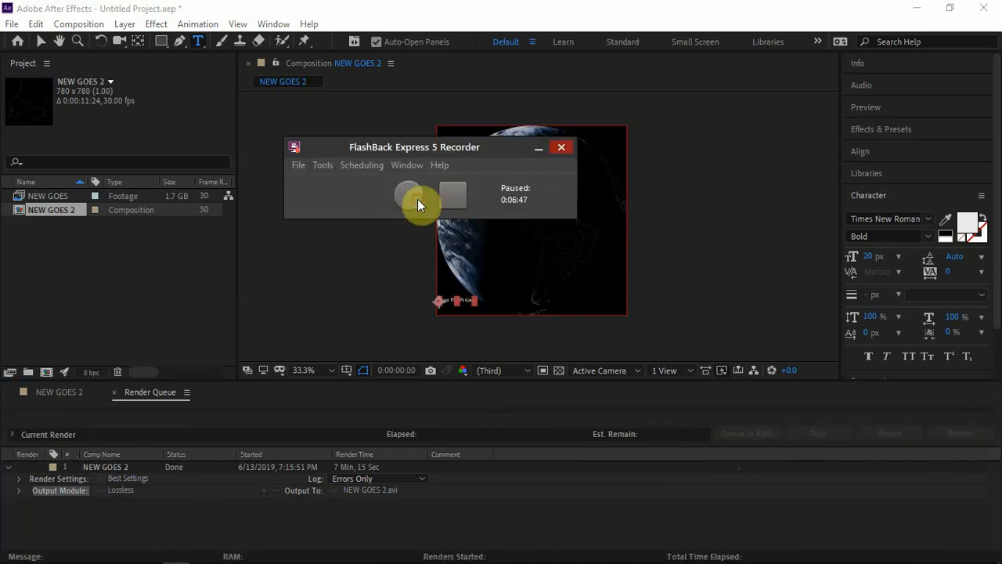
pyautogui.click(417, 199)
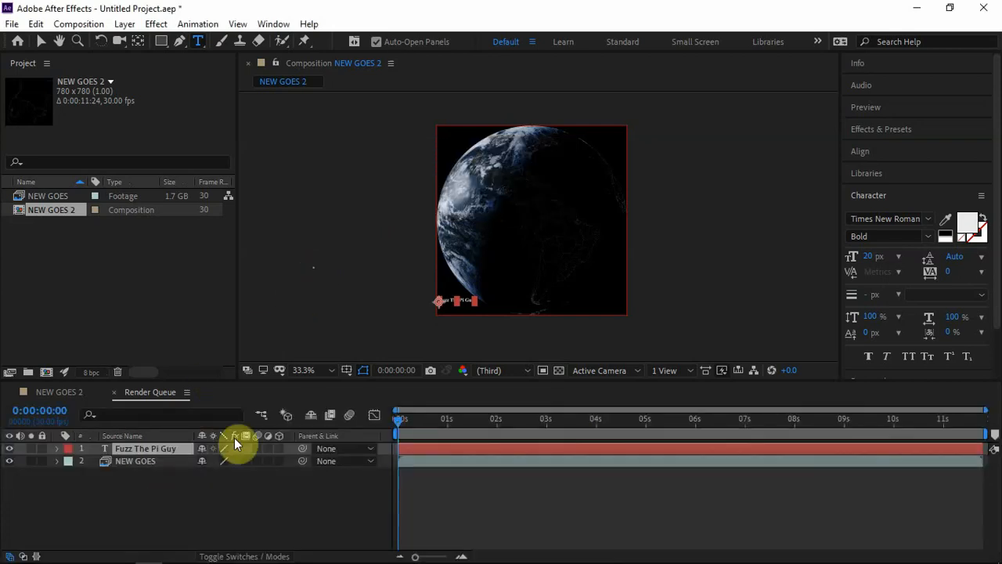
# Step: Switch to the media player and play the rendered NEW GOES 2 movie to review the timelapse
pyautogui.hotkey('ctrl', 'alt', 'shift', 't')
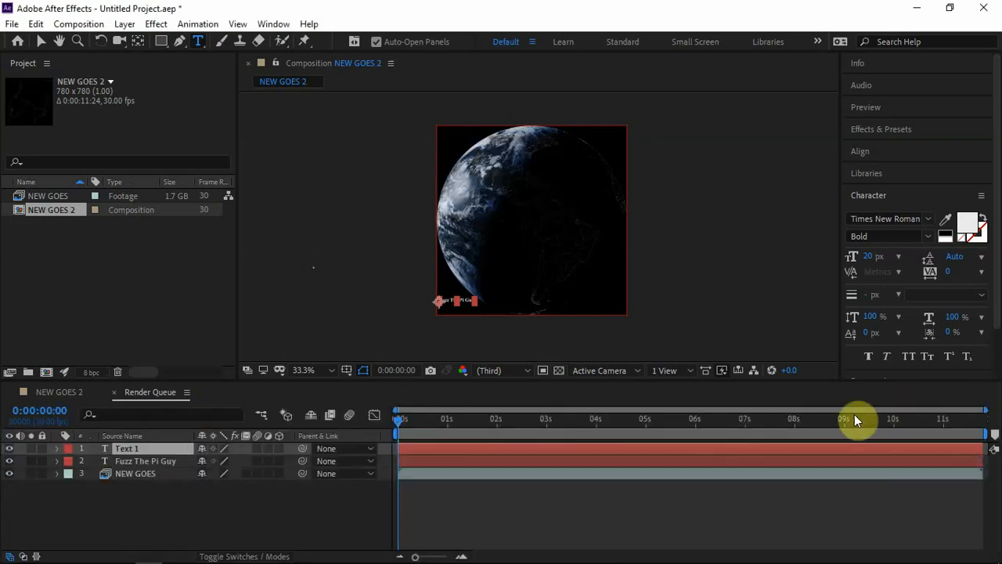
pyautogui.click(919, 10)
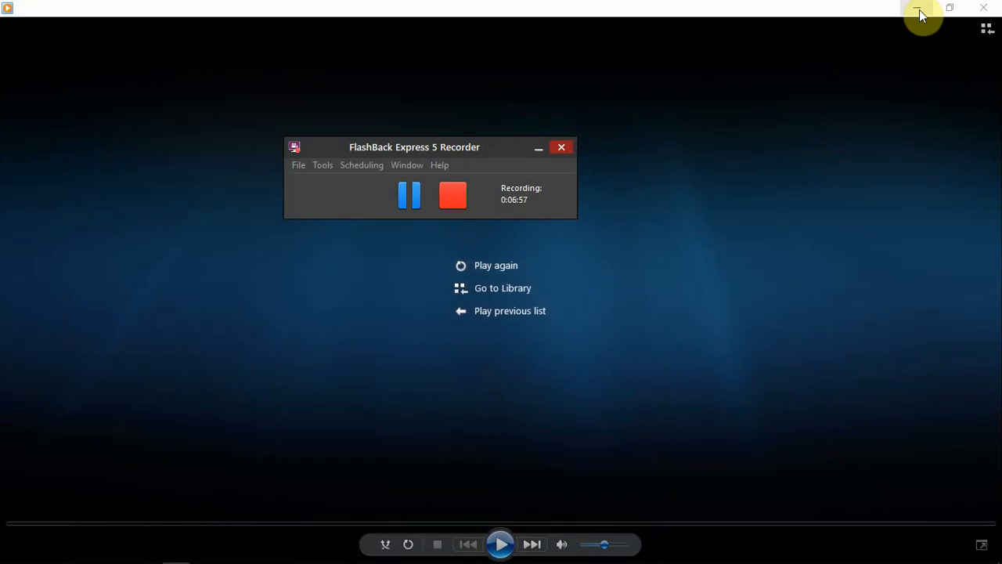
pyautogui.click(250, 253)
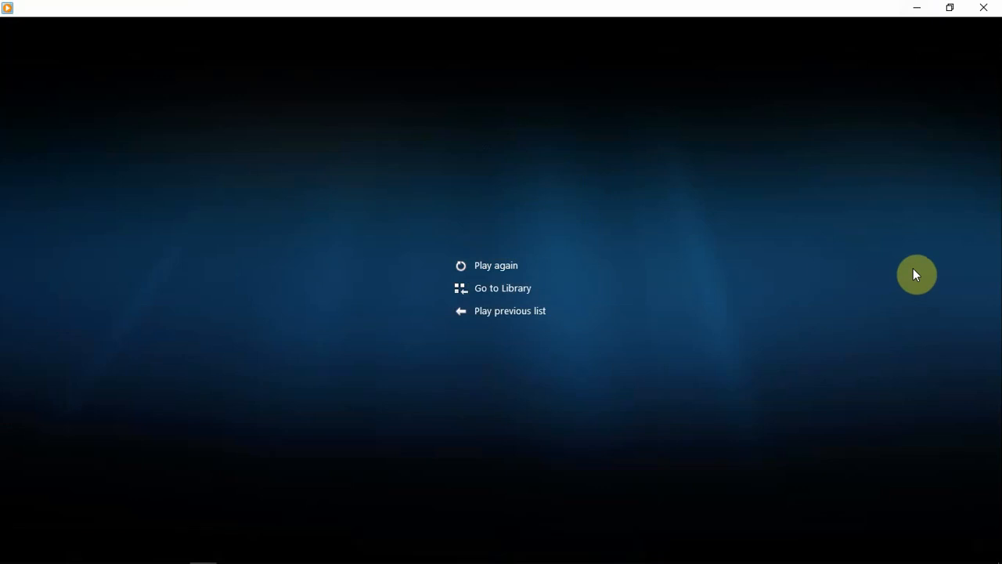
pyautogui.click(484, 269)
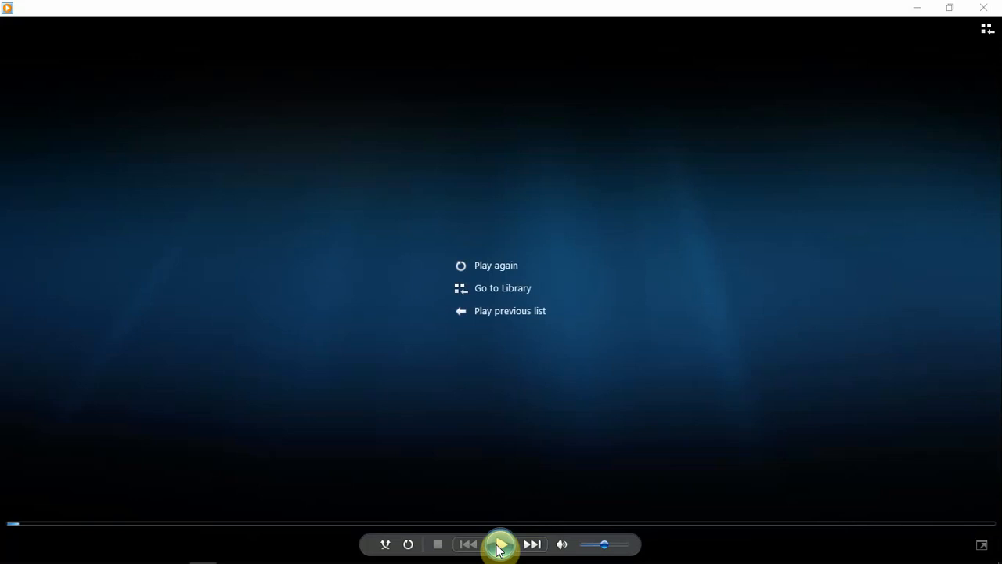
pyautogui.click(499, 546)
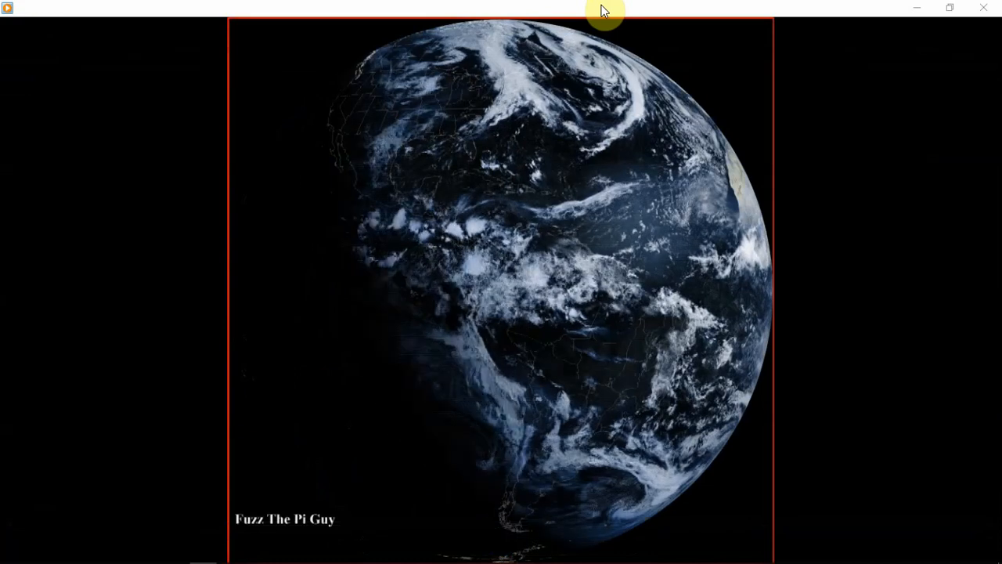
pyautogui.doubleClick(604, 11)
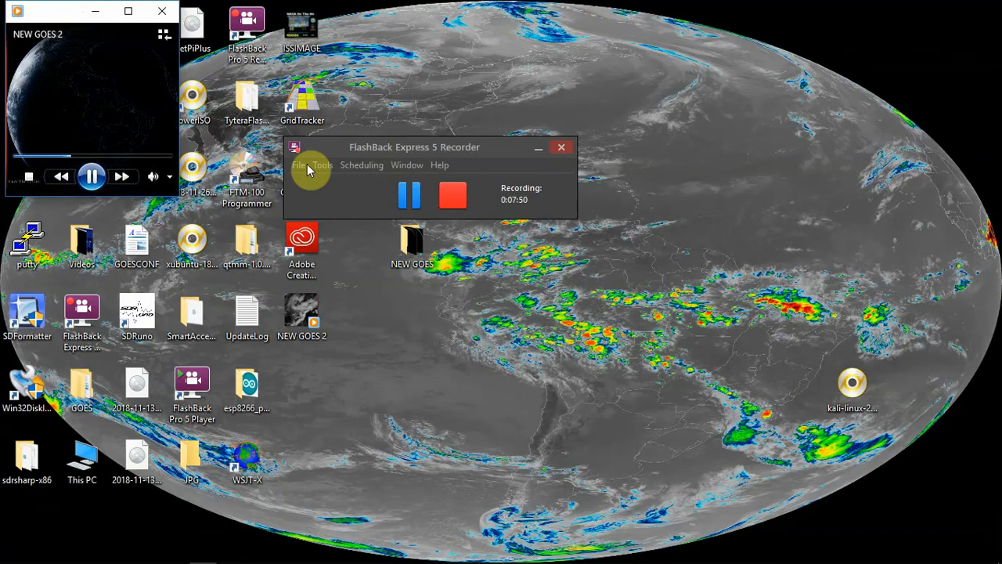
pyautogui.click(128, 12)
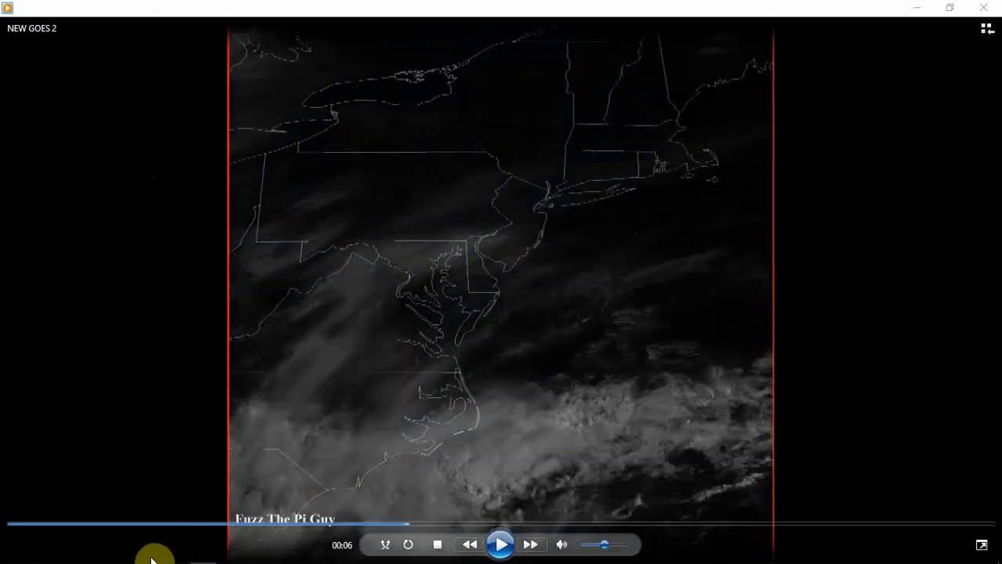
pyautogui.click(176, 553)
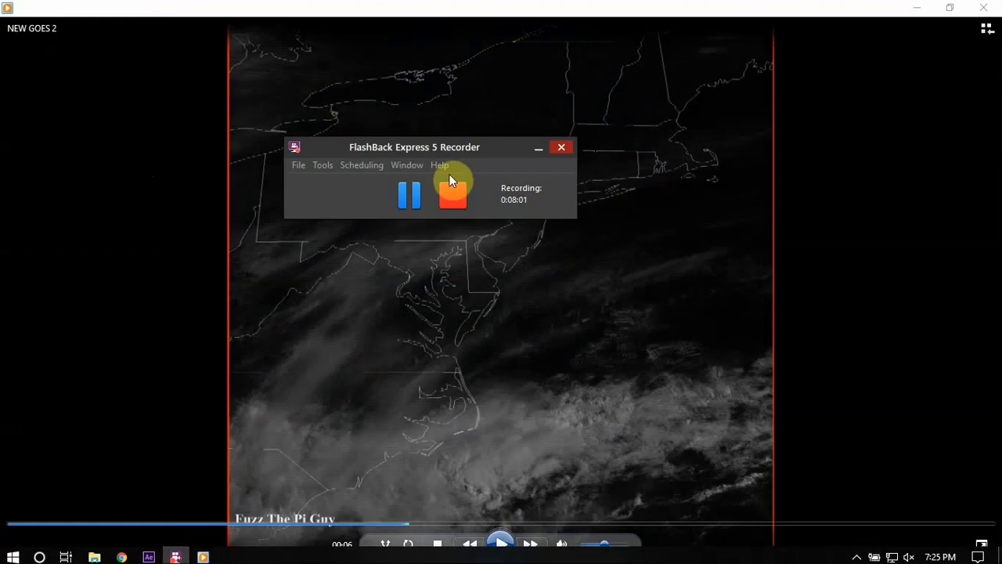